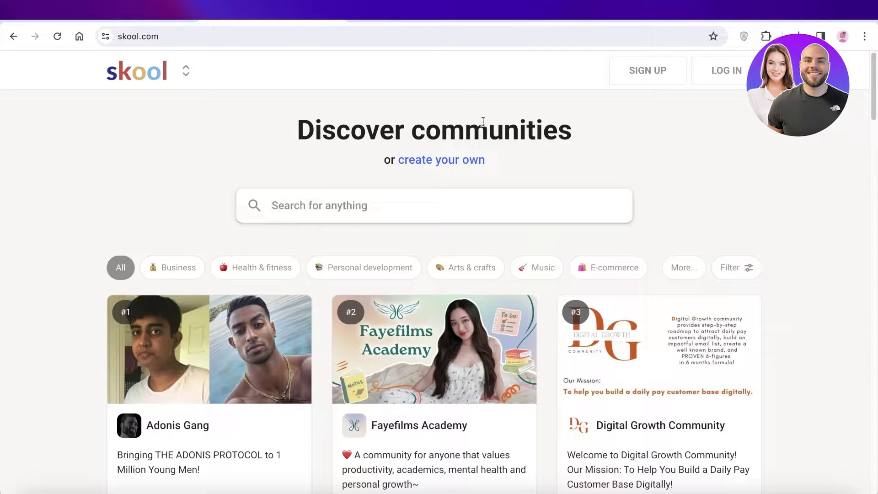
Scroll through the Skool landing page
{"action": "scroll", "coordinate": [778, 201], "scroll_direction": "down", "scroll_amount": 3}
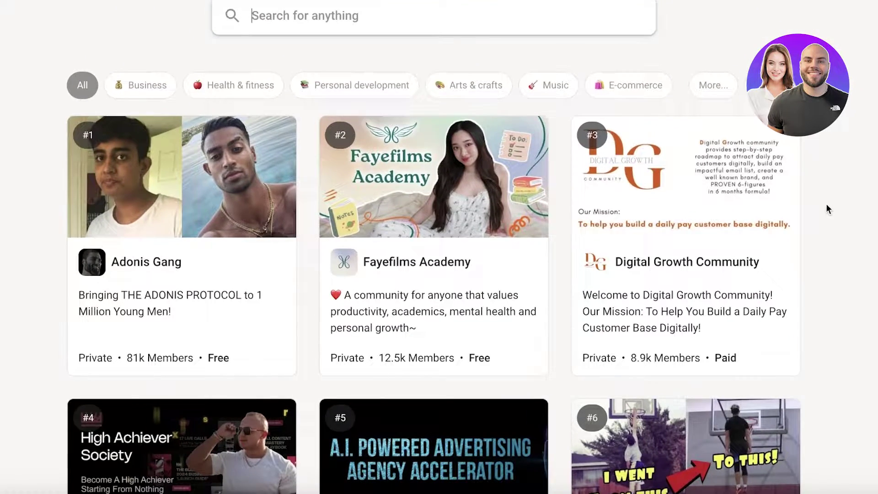
{"action": "scroll", "coordinate": [825, 204], "scroll_direction": "down", "scroll_amount": 5}
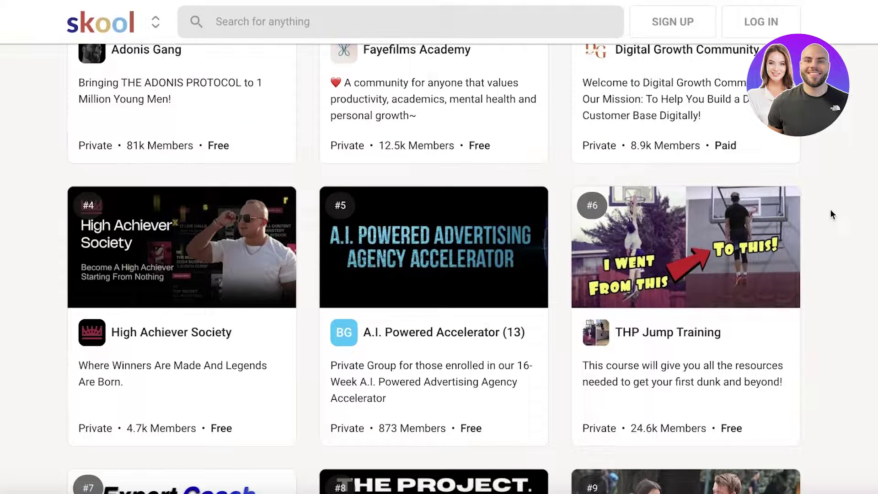
{"action": "scroll", "coordinate": [833, 213], "scroll_direction": "down", "scroll_amount": 3}
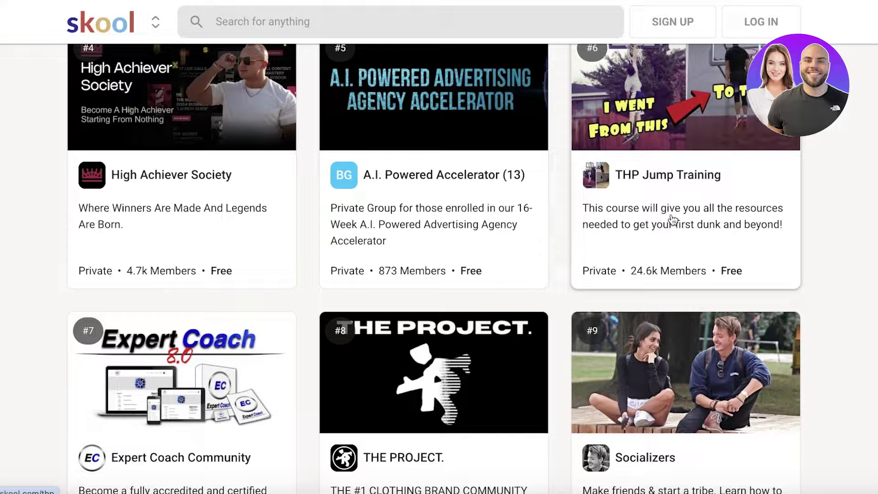
{"action": "scroll", "coordinate": [672, 215], "scroll_direction": "down", "scroll_amount": 7}
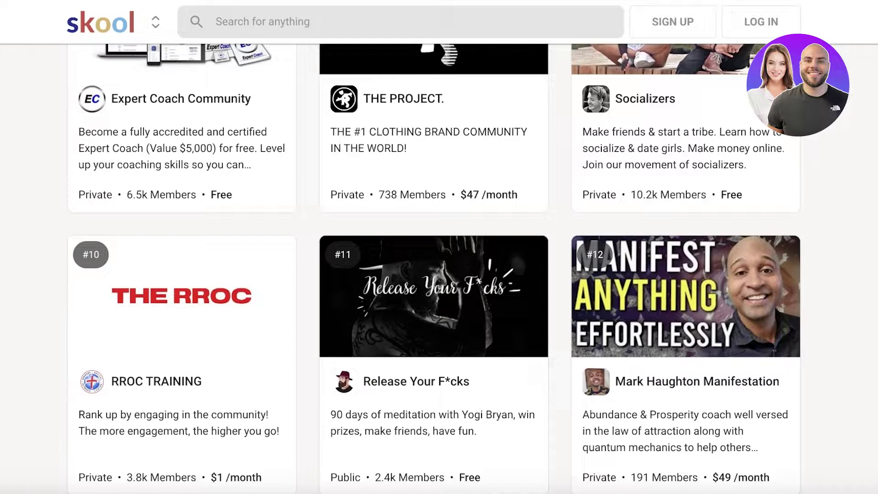
{"action": "scroll", "coordinate": [846, 170], "scroll_direction": "down", "scroll_amount": 4}
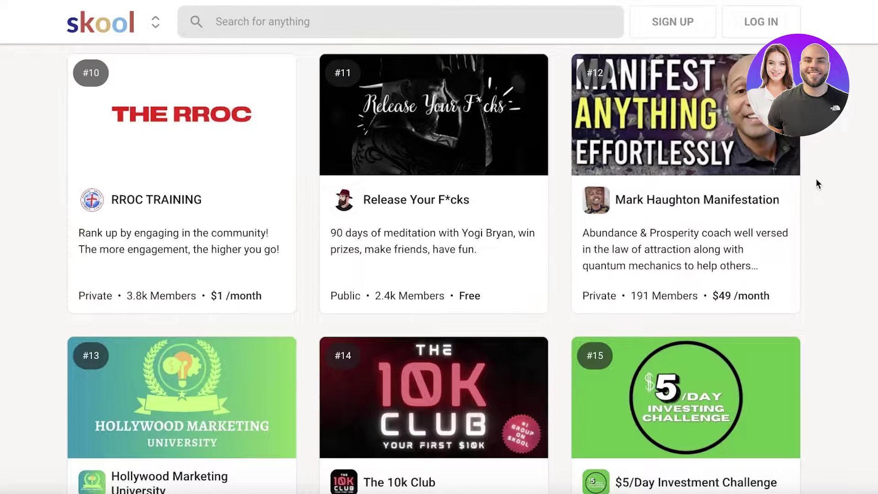
{"action": "scroll", "coordinate": [804, 198], "scroll_direction": "down", "scroll_amount": 7}
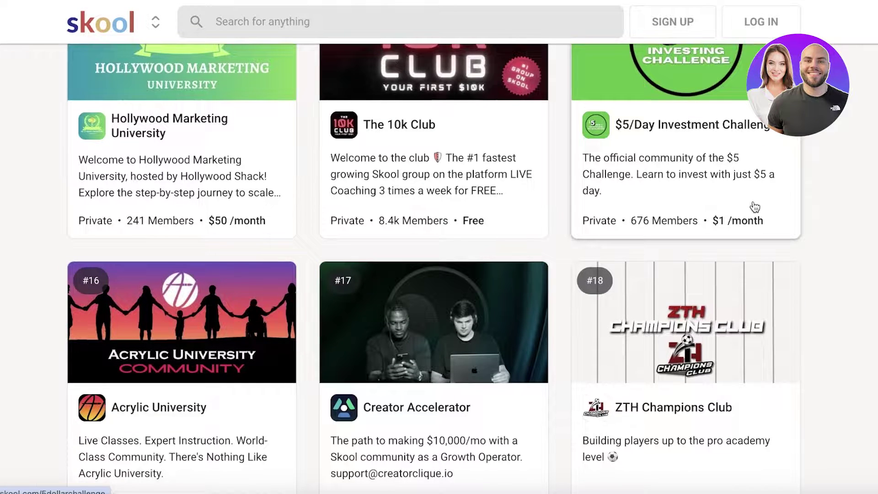
{"action": "scroll", "coordinate": [543, 248], "scroll_direction": "down", "scroll_amount": 20}
{"action": "scroll", "coordinate": [435, 269], "scroll_direction": "up", "scroll_amount": 20}
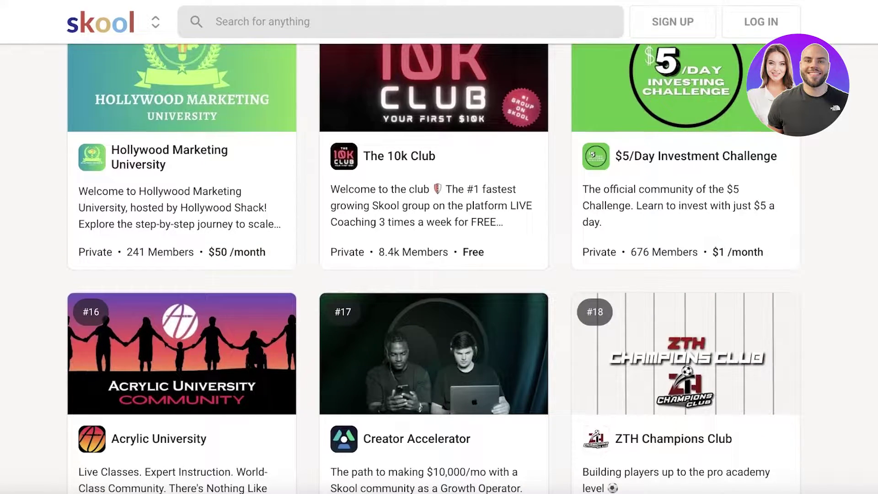
{"action": "scroll", "coordinate": [872, 261], "scroll_direction": "up", "scroll_amount": 15}
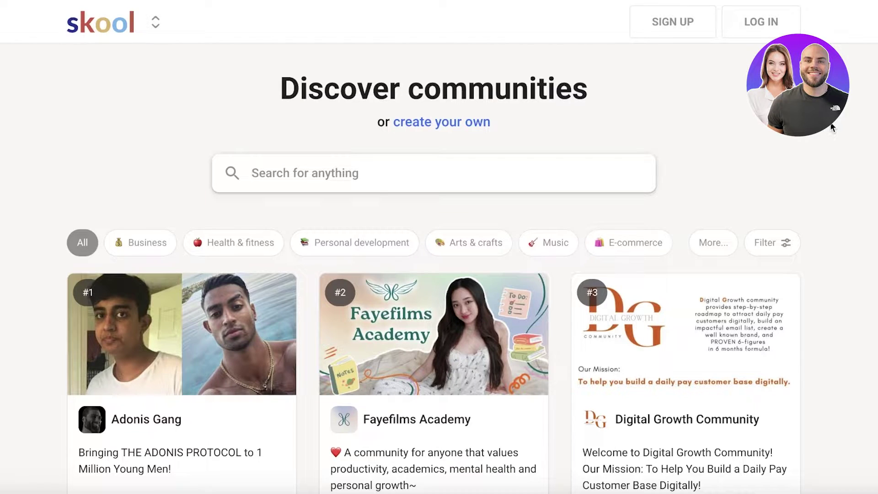
Sign up with first name, last name, email and password, then dismiss the save-password prompt
{"action": "left_click", "coordinate": [658, 24]}
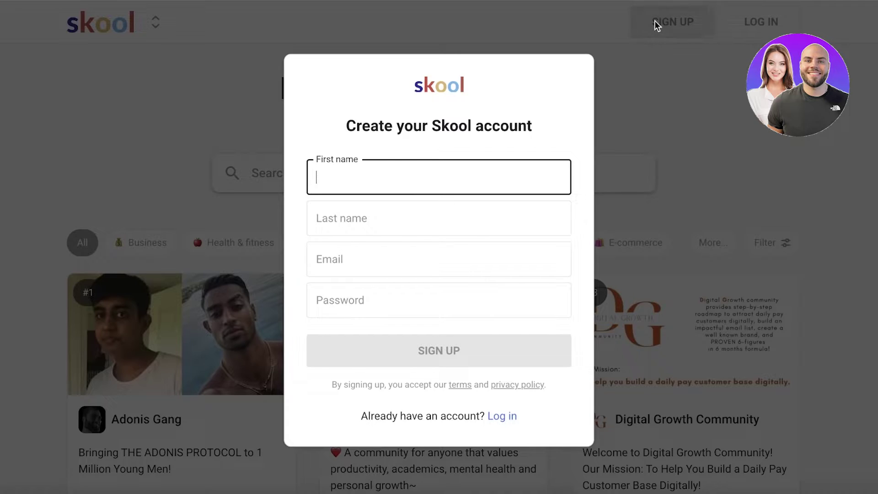
{"action": "type", "text": "J"}
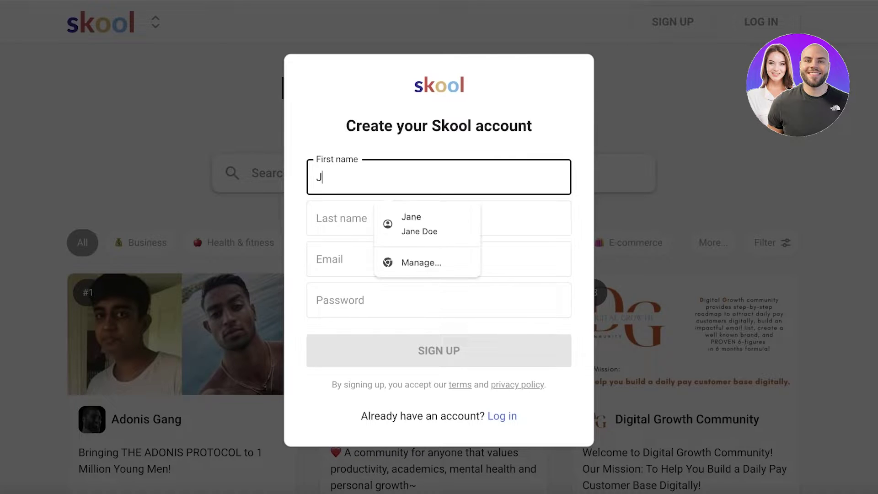
{"action": "type", "text": "ane"}
{"action": "left_click", "coordinate": [403, 222]}
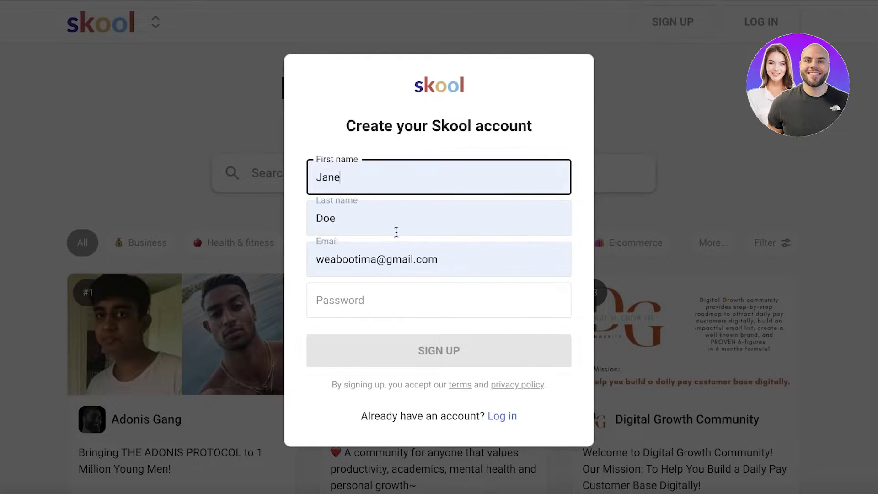
{"action": "left_click", "coordinate": [384, 312]}
{"action": "type", "text": "••"}
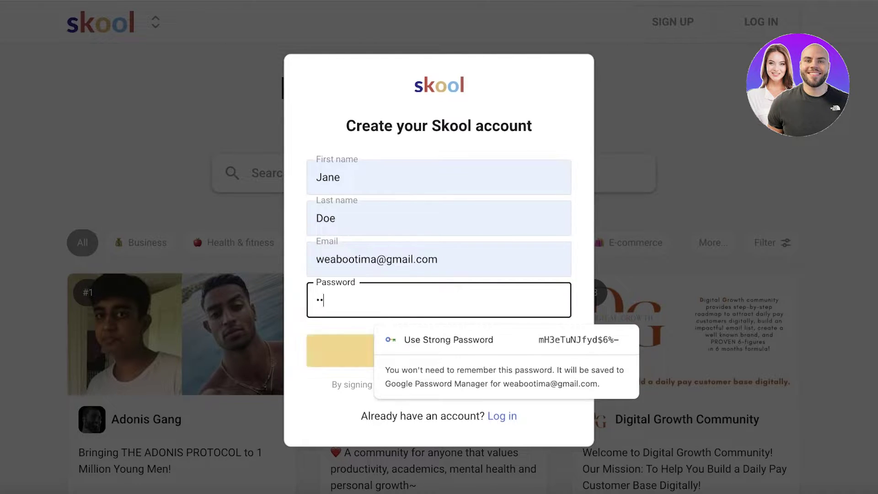
{"action": "type", "text": "•••••••"}
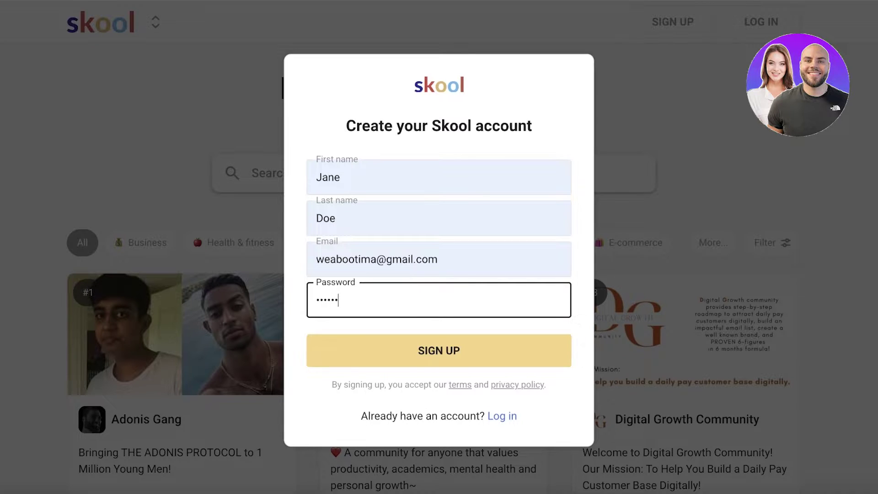
{"action": "left_click", "coordinate": [495, 356]}
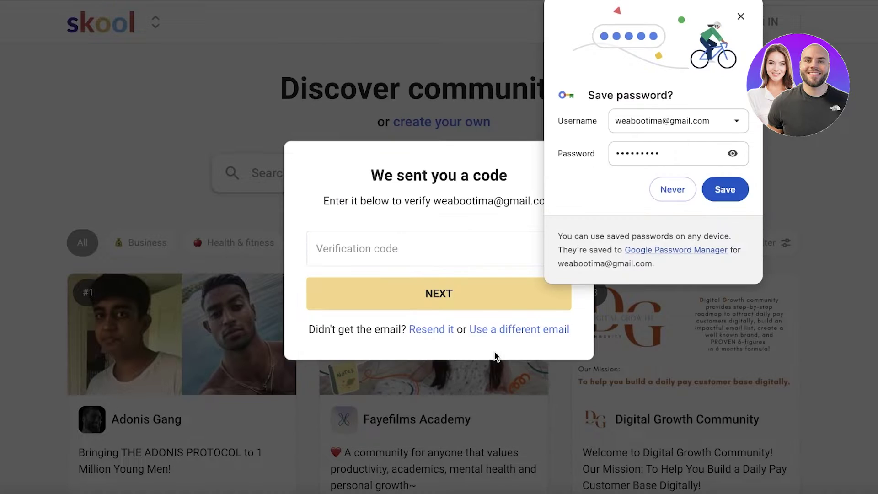
{"action": "left_click", "coordinate": [681, 196]}
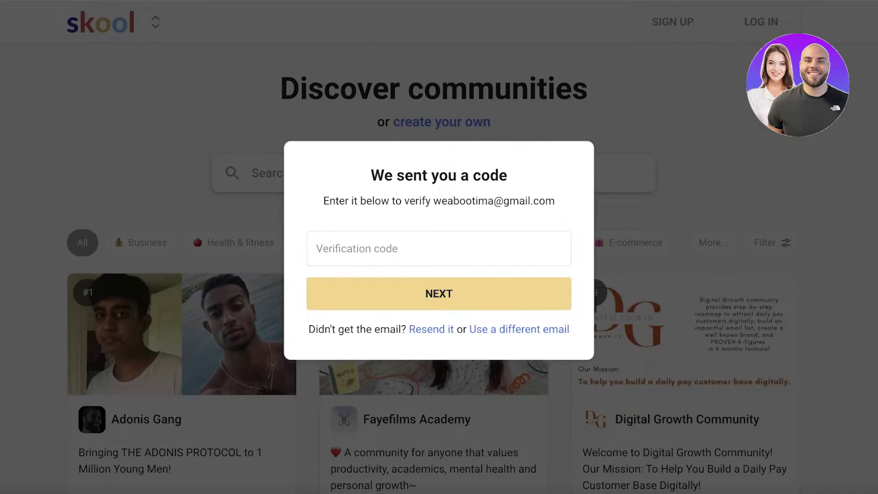
Open Gmail in a new tab and copy the code from Skool's verification email
{"action": "key", "text": "ctrl+t"}
{"action": "type", "text": "gmail"}
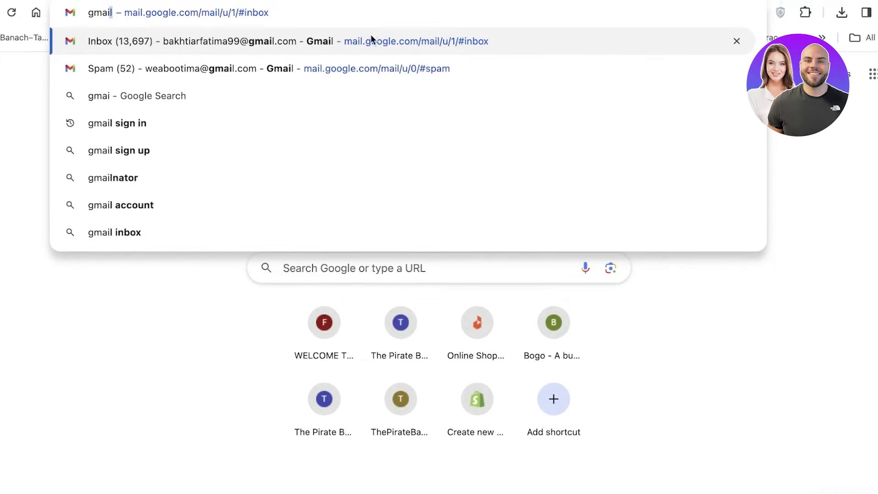
{"action": "left_click", "coordinate": [369, 38]}
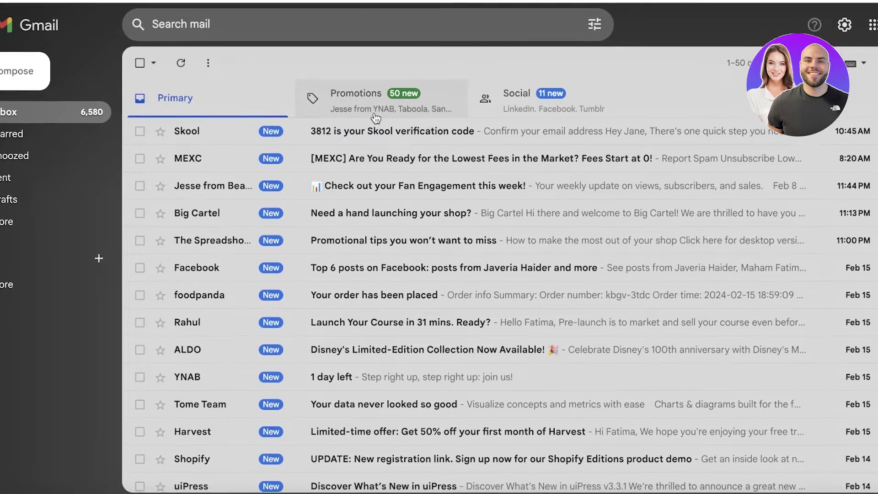
{"action": "left_click", "coordinate": [374, 128]}
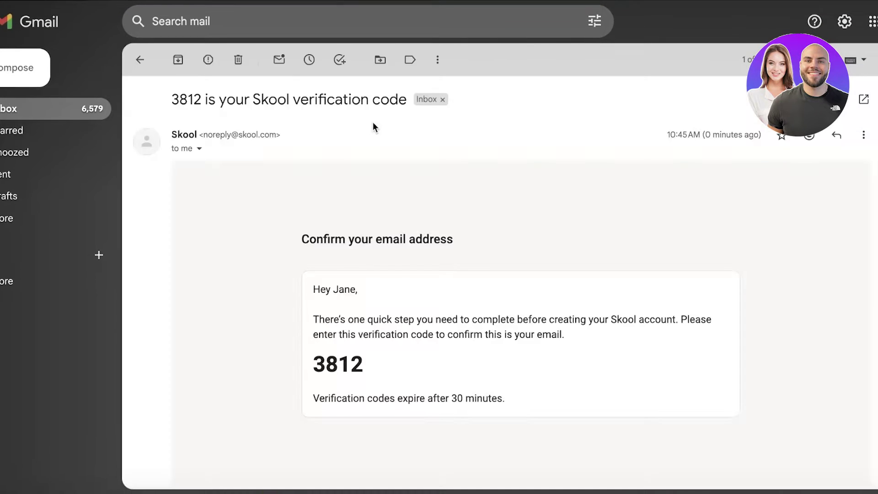
{"action": "double_click", "coordinate": [351, 356]}
{"action": "right_click", "coordinate": [351, 357]}
{"action": "left_click", "coordinate": [385, 332]}
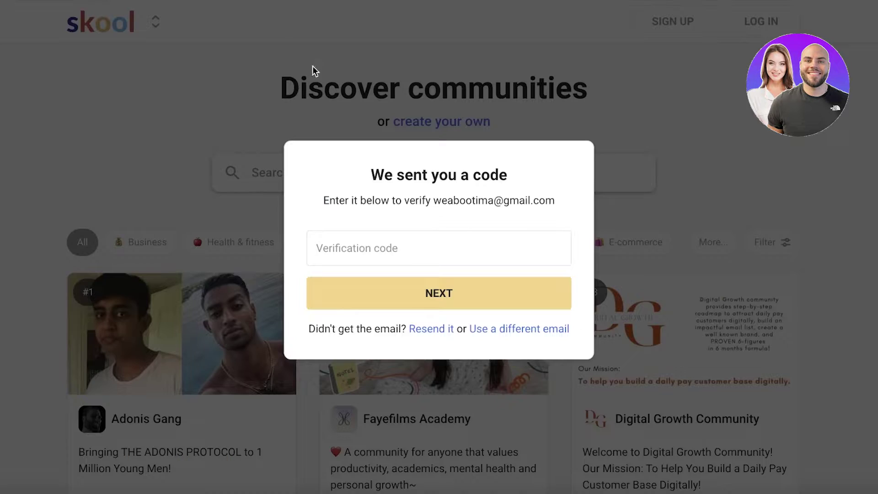
Paste the emailed verification code into Skool's code field and submit it
{"action": "left_click", "coordinate": [407, 249]}
{"action": "right_click", "coordinate": [408, 251]}
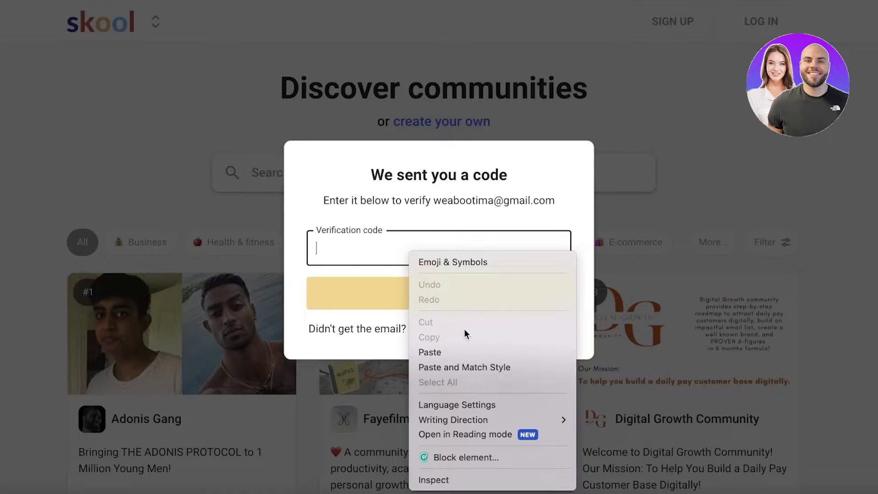
{"action": "left_click", "coordinate": [457, 352]}
{"action": "left_click", "coordinate": [399, 295]}
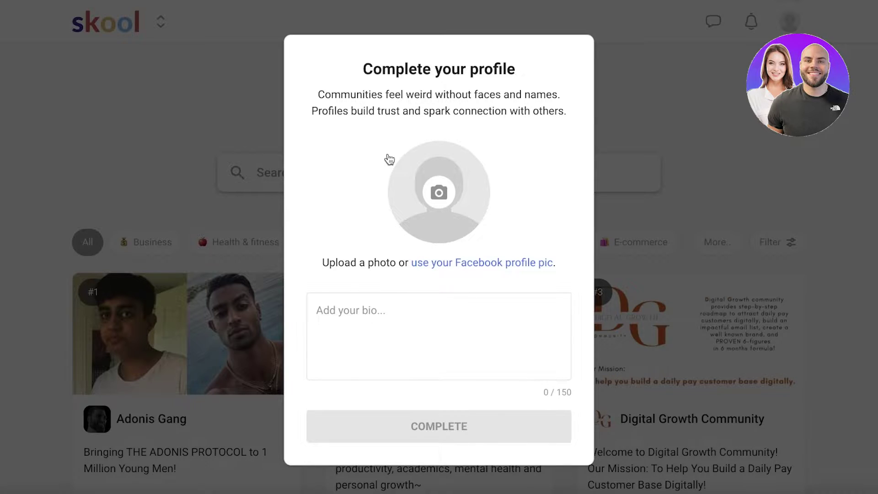
Upload the fashion sketch JPG from the Desktop as the profile photo
{"action": "left_click", "coordinate": [434, 196]}
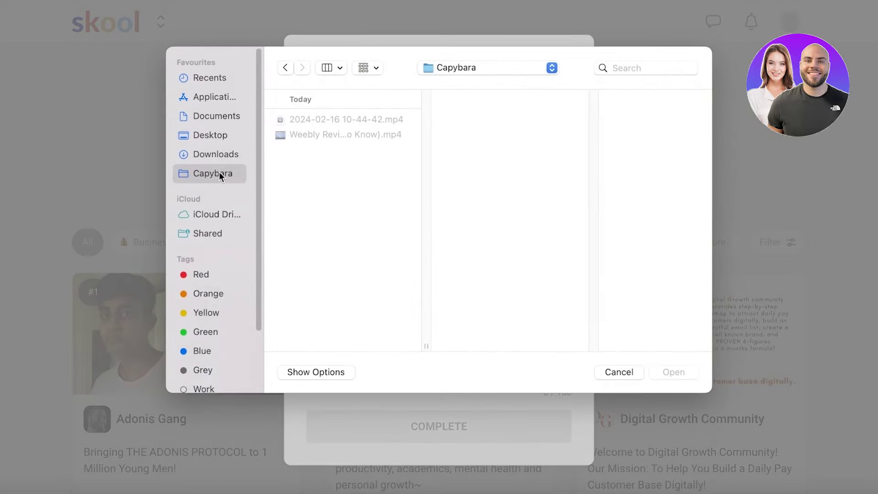
{"action": "left_click", "coordinate": [211, 158]}
{"action": "left_click", "coordinate": [214, 133]}
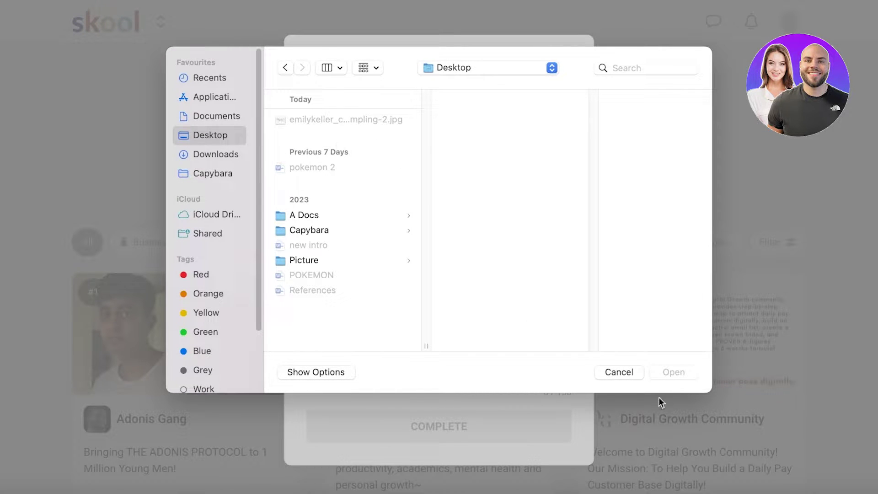
{"action": "left_click", "coordinate": [618, 371]}
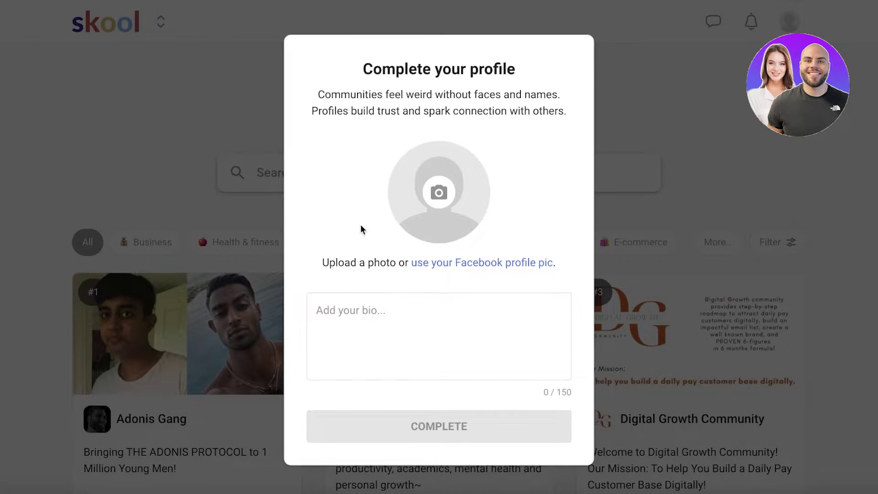
{"action": "left_click", "coordinate": [328, 336]}
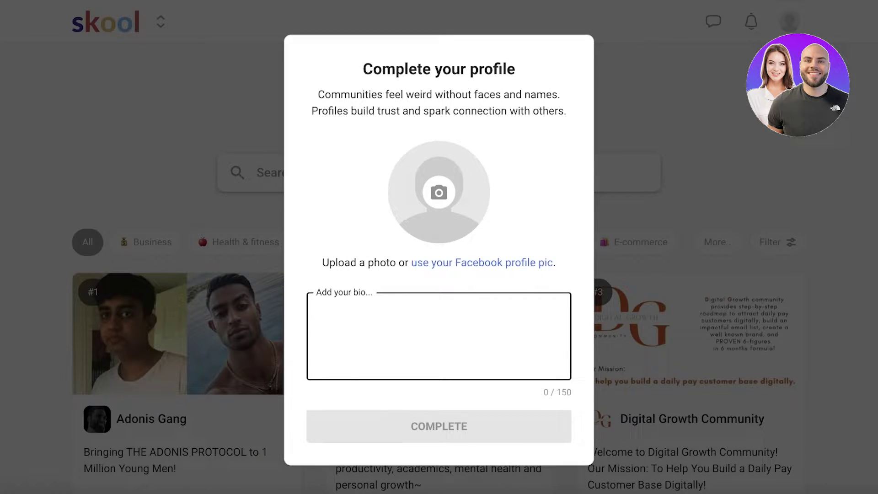
{"action": "left_click", "coordinate": [455, 208]}
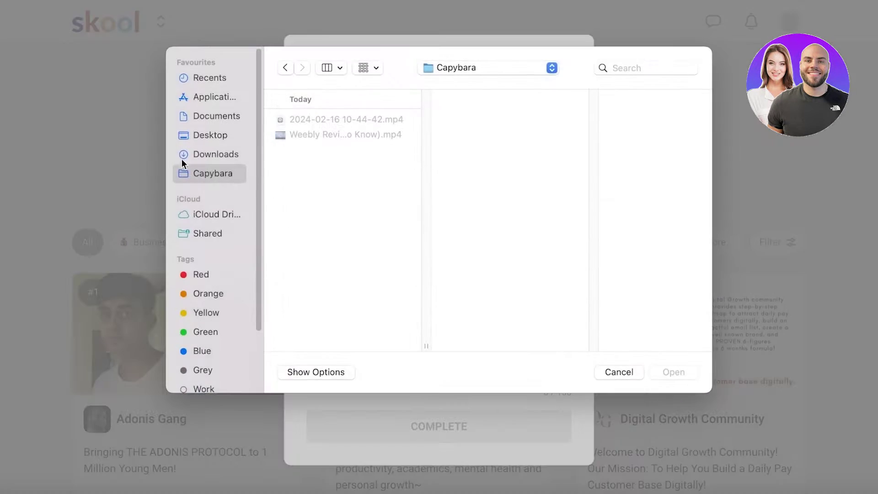
{"action": "left_click", "coordinate": [183, 154]}
{"action": "left_click", "coordinate": [188, 135]}
{"action": "left_click", "coordinate": [334, 141]}
{"action": "left_click", "coordinate": [692, 371]}
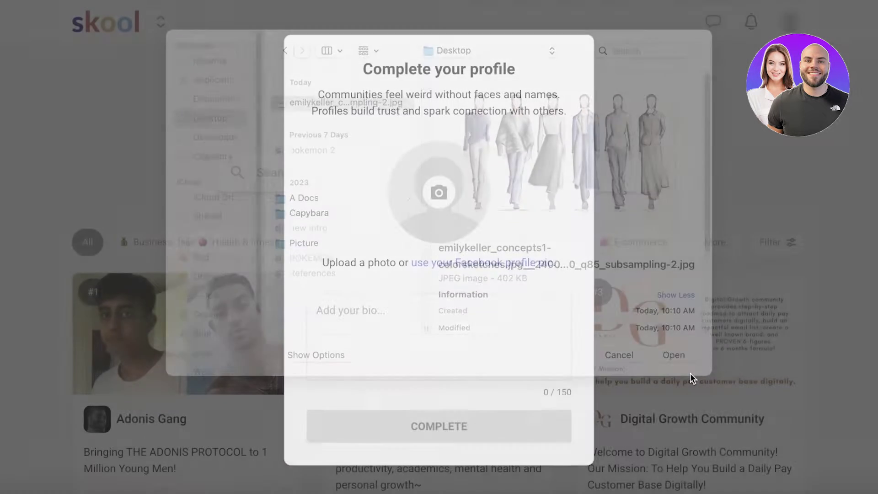
Write a bio with a greeting, introducing yourself as a professional retail advisor here to teach
{"action": "left_click", "coordinate": [403, 297]}
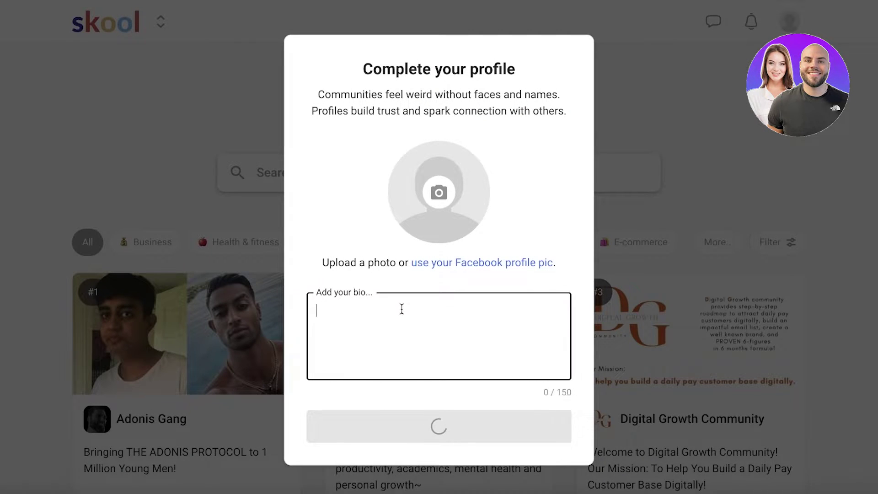
{"action": "type", "text": "A"}
{"action": "key", "text": "BackSpace"}
{"action": "type", "text": "Hey, Its Jane. Im a"}
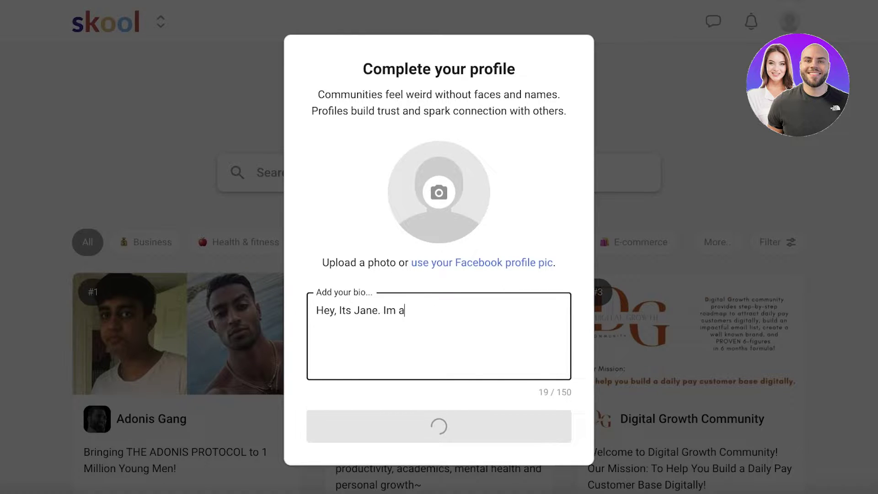
{"action": "type", "text": " professi"}
{"action": "left_click", "coordinate": [433, 310]}
{"action": "type", "text": "ssional retail "}
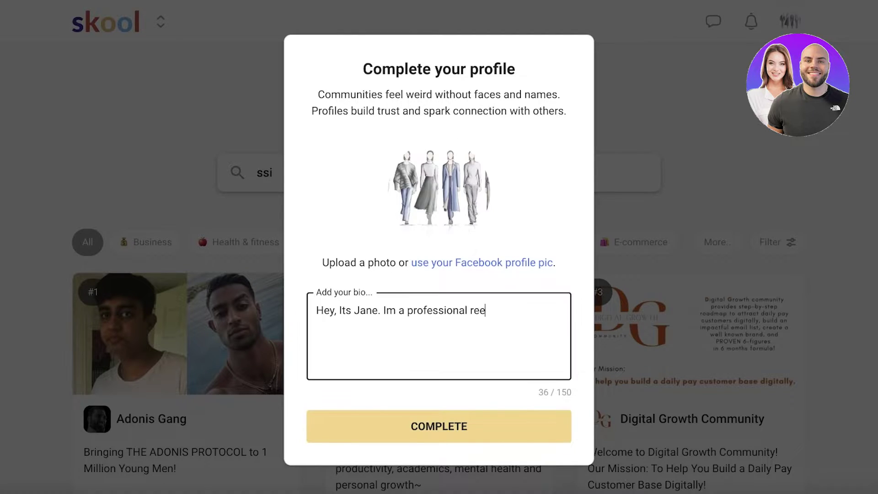
{"action": "type", "text": "advisor and "}
{"action": "type", "text": "im here to hea"}
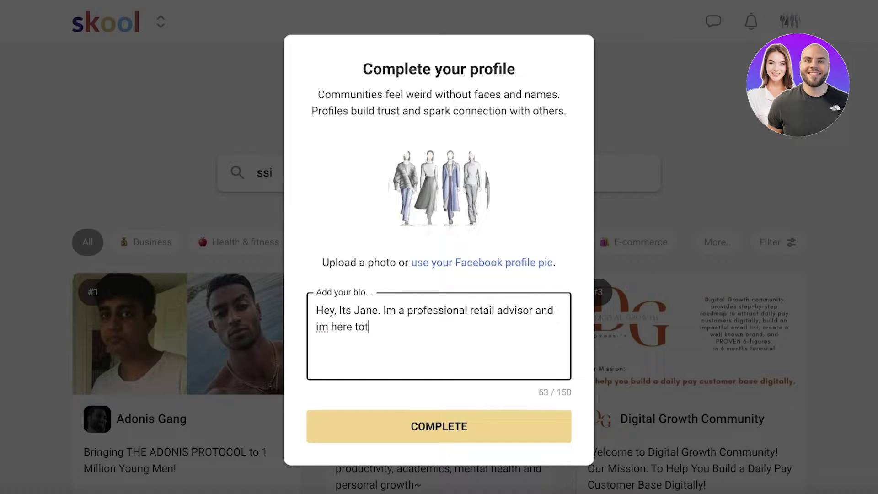
{"action": "key", "text": "BackSpace"}
{"action": "key", "text": "BackSpace"}
{"action": "key", "text": "BackSpace"}
{"action": "type", "text": "teach you all you need i"}
{"action": "key", "text": "ctrl+BackSpace"}
{"action": "key", "text": "ctrl+BackSpace"}
{"action": "key", "text": "ctrl+BackSpace"}
{"action": "key", "text": "ctrl+BackSpace"}
{"action": "key", "text": "ctrl+BackSpace"}
{"action": "key", "text": "BackSpace"}
{"action": "type", "text": "."}
Trim the bio to the greeting plus dash lines and complete the profile
{"action": "left_click_drag", "start_coordinate": [451, 372], "coordinate": [296, 281]}
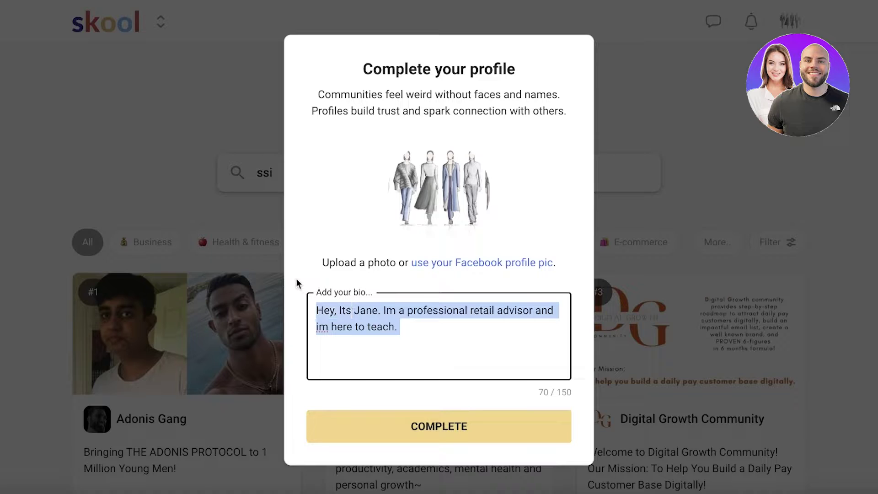
{"action": "left_click_drag", "start_coordinate": [400, 326], "coordinate": [383, 310]}
{"action": "key", "text": "BackSpace"}
{"action": "type", "text": "-"}
{"action": "key", "text": "BackSpace"}
{"action": "type", "text": "-"}
{"action": "key", "text": "Return"}
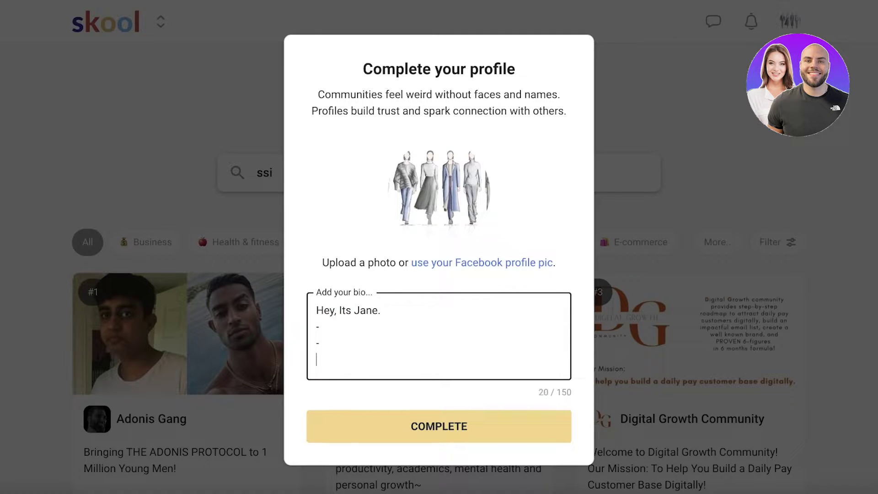
{"action": "type", "text": "-"}
{"action": "key", "text": "Return"}
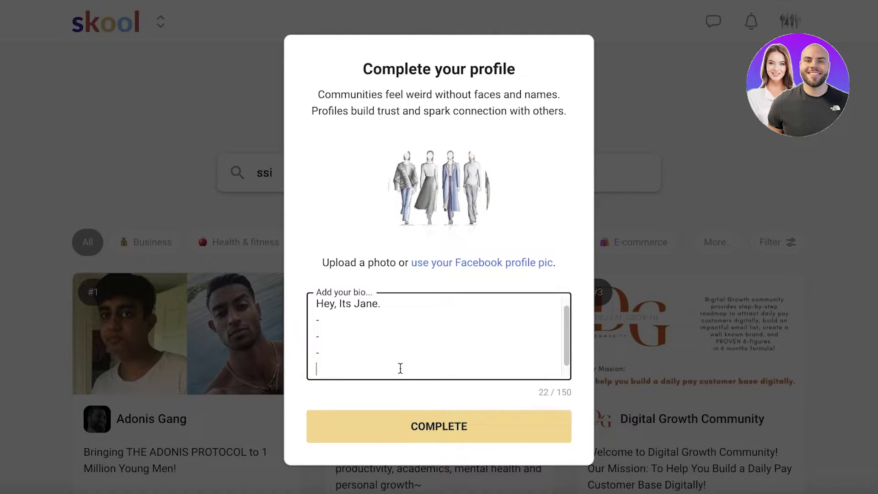
{"action": "left_click", "coordinate": [421, 430]}
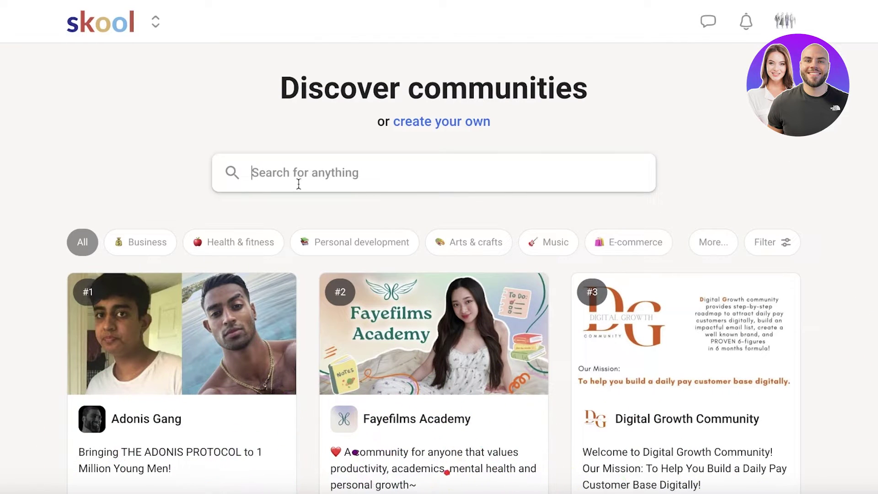
View your own profile page, then return to Discover communities
{"action": "left_click", "coordinate": [785, 20]}
{"action": "left_click", "coordinate": [739, 93]}
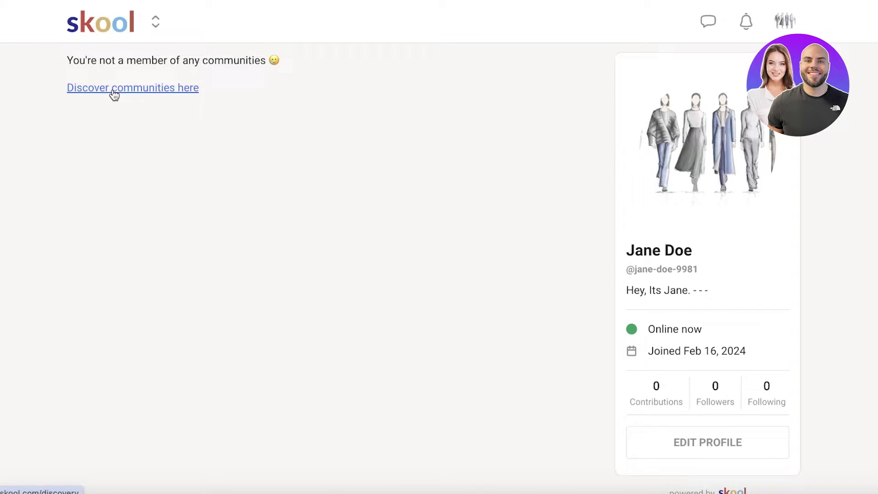
{"action": "left_click", "coordinate": [107, 39]}
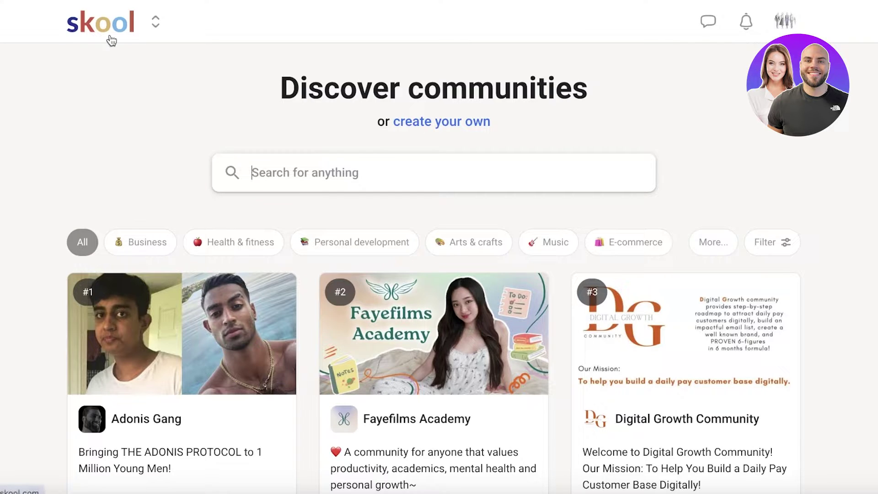
Filter Discover communities to E-commerce and browse the listed groups
{"action": "scroll", "coordinate": [435, 159], "scroll_direction": "down", "scroll_amount": 2}
{"action": "left_click", "coordinate": [176, 167]}
{"action": "scroll", "coordinate": [396, 186], "scroll_direction": "down", "scroll_amount": 4}
{"action": "left_click", "coordinate": [574, 97]}
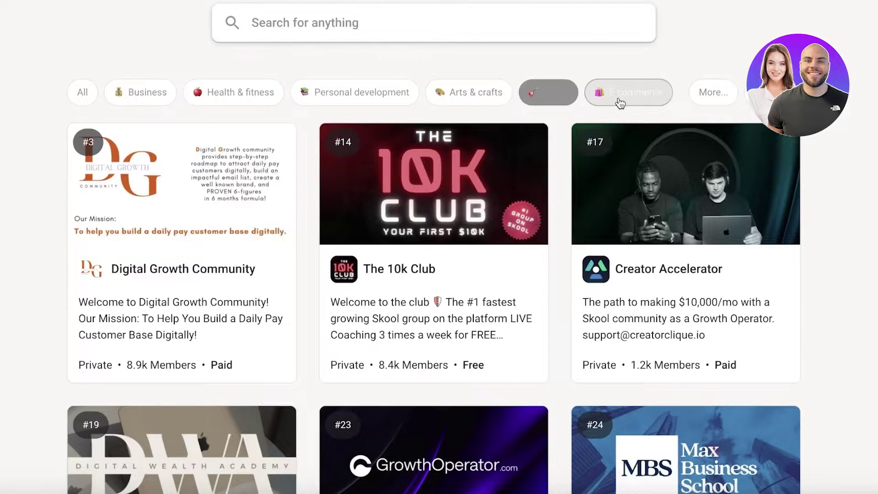
{"action": "left_click", "coordinate": [619, 101]}
{"action": "scroll", "coordinate": [619, 100], "scroll_direction": "down", "scroll_amount": 3}
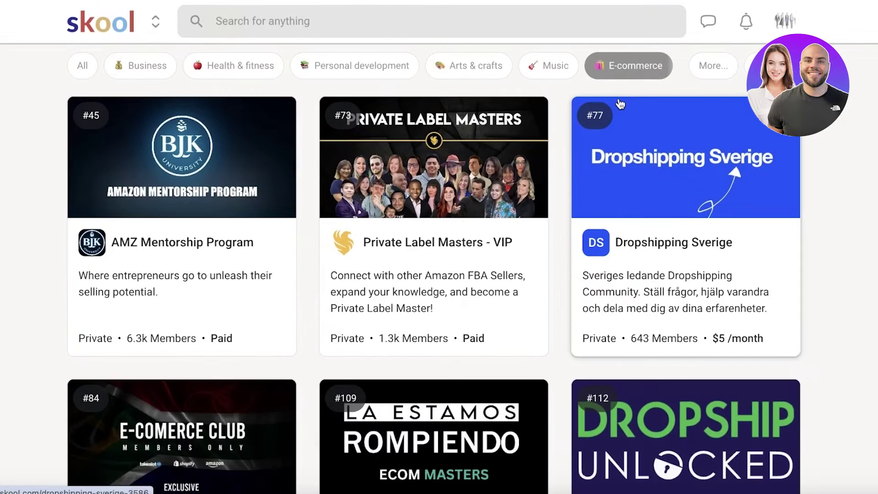
{"action": "scroll", "coordinate": [620, 104], "scroll_direction": "down", "scroll_amount": 2}
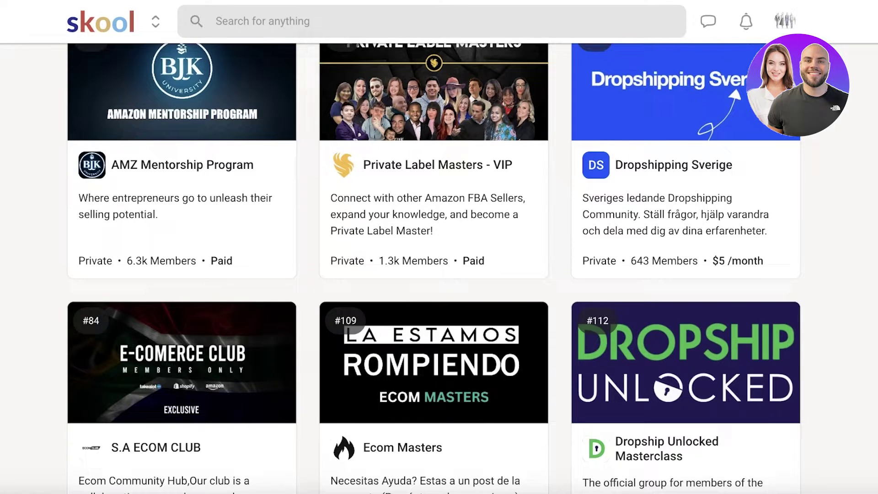
{"action": "scroll", "coordinate": [439, 247], "scroll_direction": "up", "scroll_amount": 5}
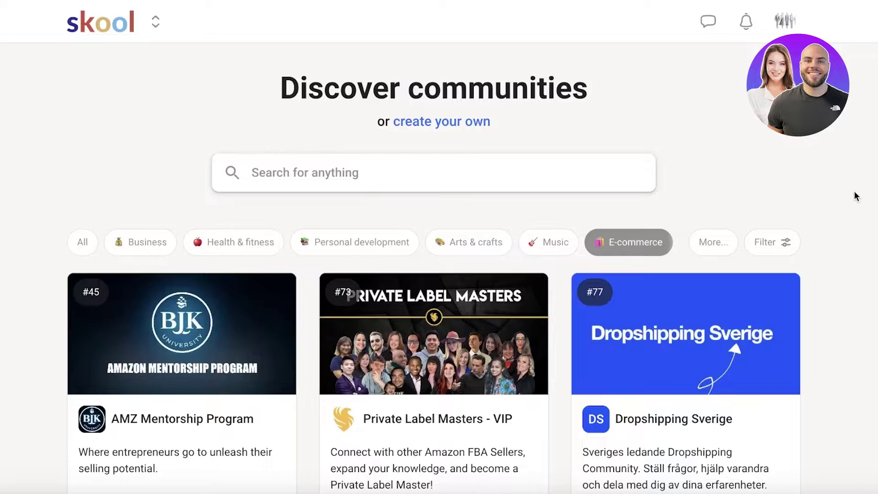
{"action": "scroll", "coordinate": [837, 214], "scroll_direction": "down", "scroll_amount": 10}
{"action": "scroll", "coordinate": [838, 218], "scroll_direction": "down", "scroll_amount": 7}
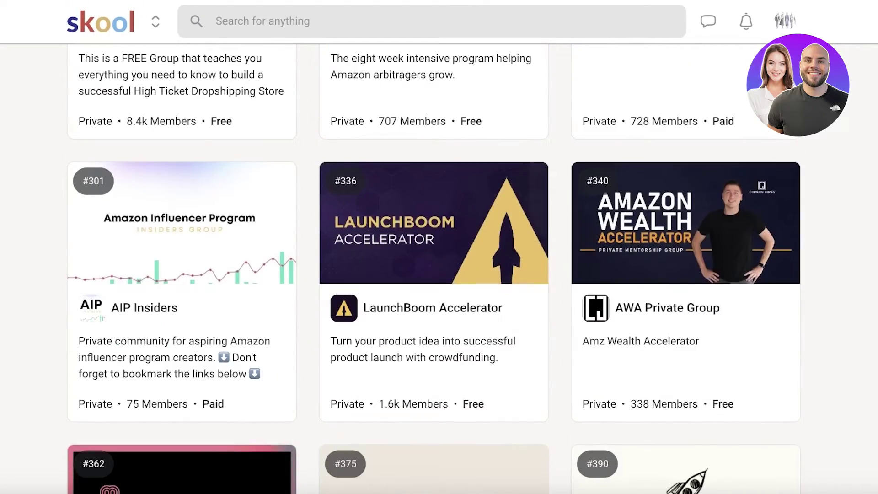
{"action": "scroll", "coordinate": [871, 170], "scroll_direction": "up", "scroll_amount": 15}
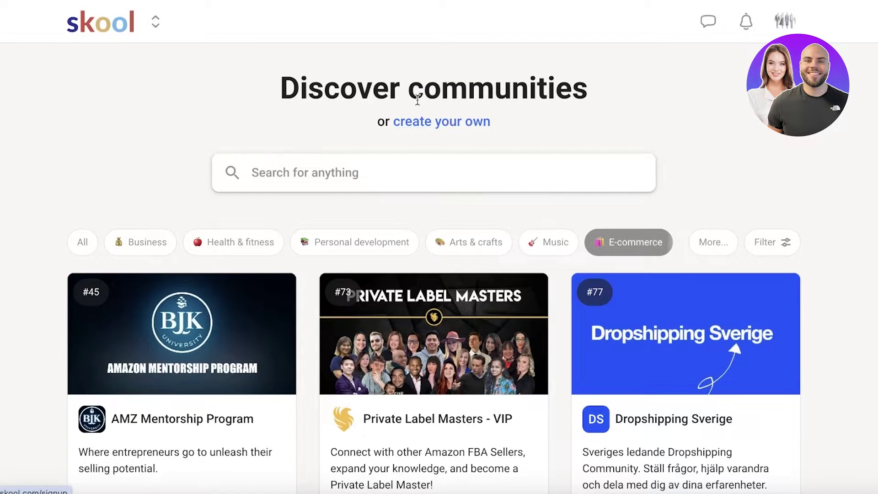
Create a new community named 'Shopify 101' and continue to the card details
{"action": "left_click", "coordinate": [428, 124]}
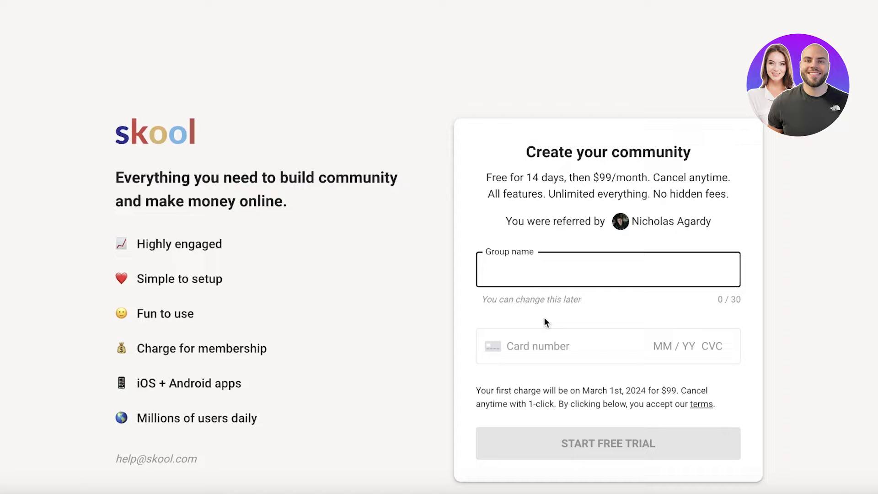
{"action": "type", "text": "A"}
{"action": "type", "text": "K"}
{"action": "key", "text": "BackSpace"}
{"action": "type", "text": "Reta"}
{"action": "key", "text": "BackSpace"}
{"action": "key", "text": "BackSpace"}
{"action": "key", "text": "BackSpace"}
{"action": "key", "text": "BackSpace"}
{"action": "type", "text": "Shopify 101"}
{"action": "left_click", "coordinate": [553, 338]}
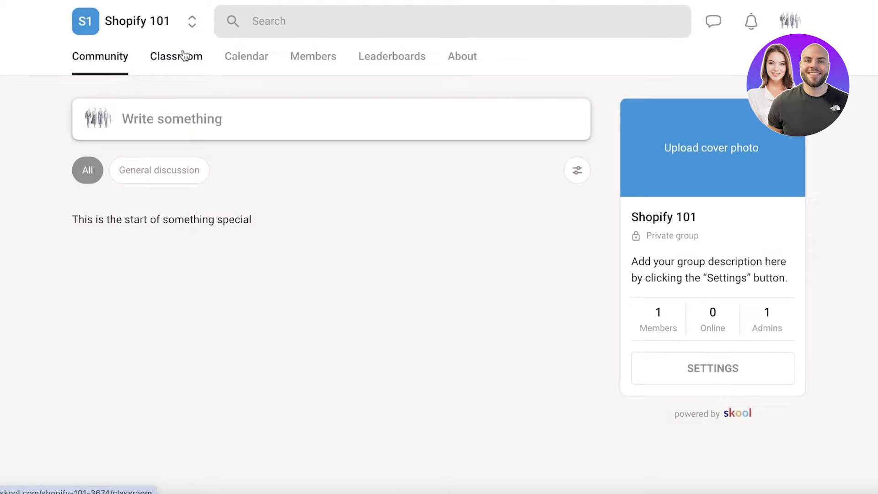
Start a new course in the Classroom, then discard it
{"action": "left_click", "coordinate": [184, 55]}
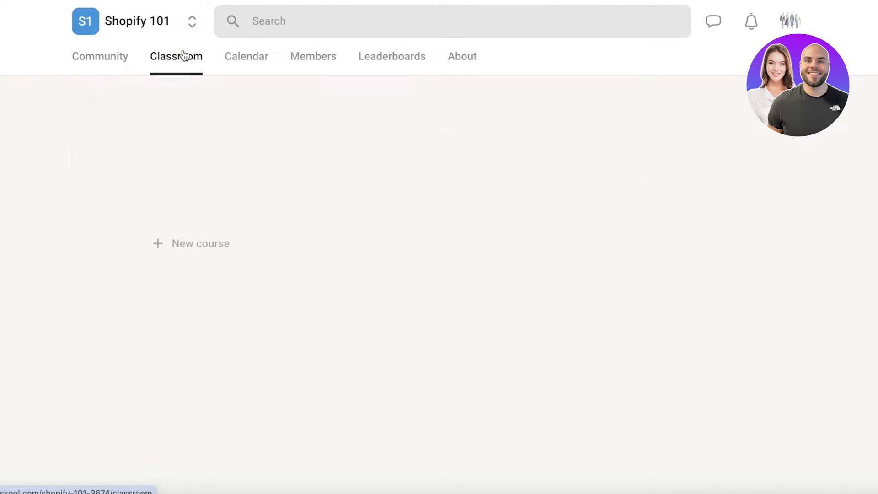
{"action": "left_click", "coordinate": [235, 242]}
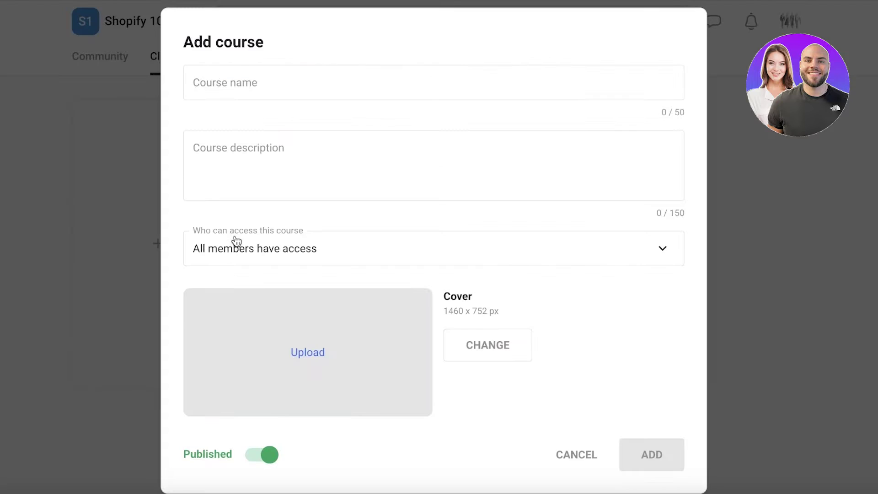
{"action": "left_click", "coordinate": [350, 92]}
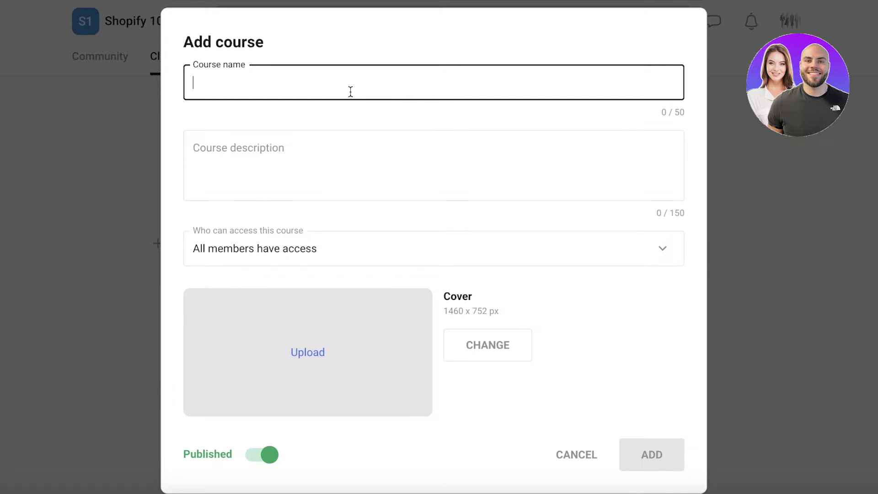
{"action": "left_click", "coordinate": [598, 452]}
Look through the Calendar, Members, Leaderboards and About pages, then return to the Community feed
{"action": "left_click", "coordinate": [246, 57]}
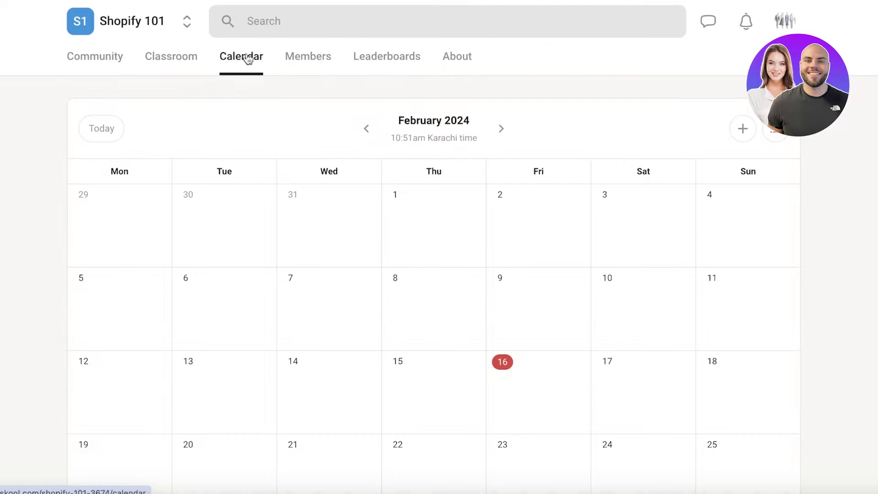
{"action": "left_click", "coordinate": [311, 65]}
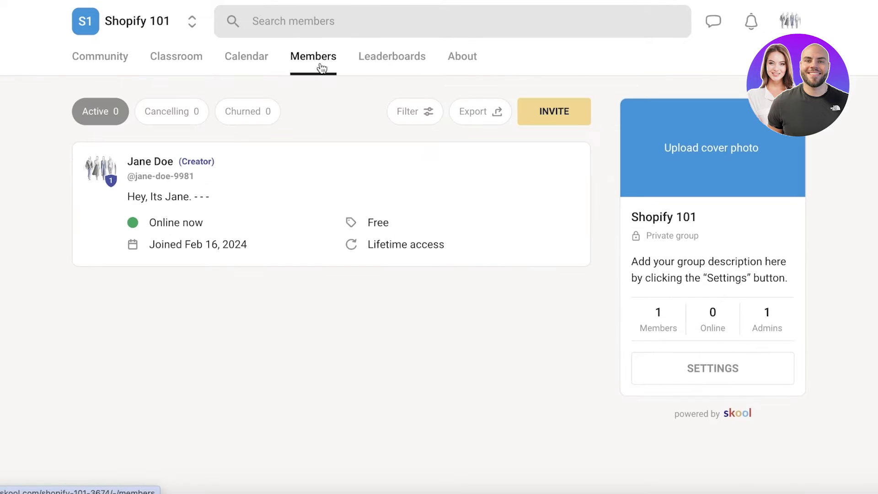
{"action": "left_click", "coordinate": [365, 67]}
{"action": "left_click", "coordinate": [468, 69]}
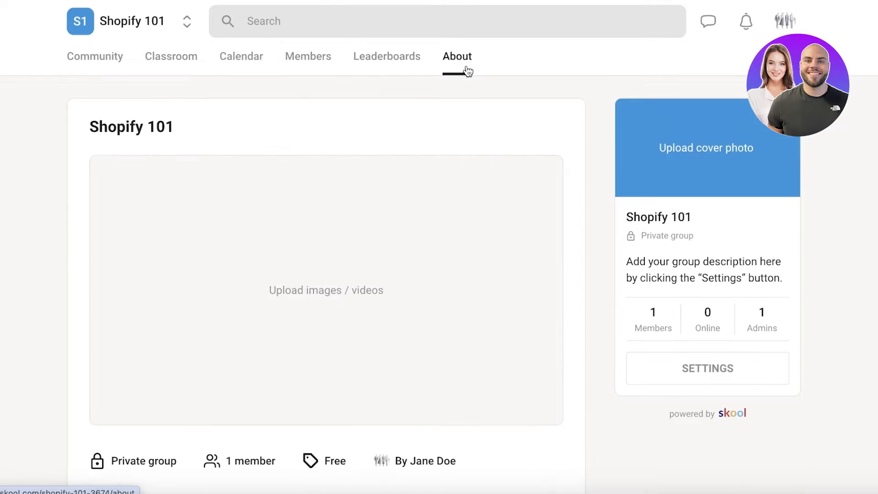
{"action": "left_click", "coordinate": [377, 59]}
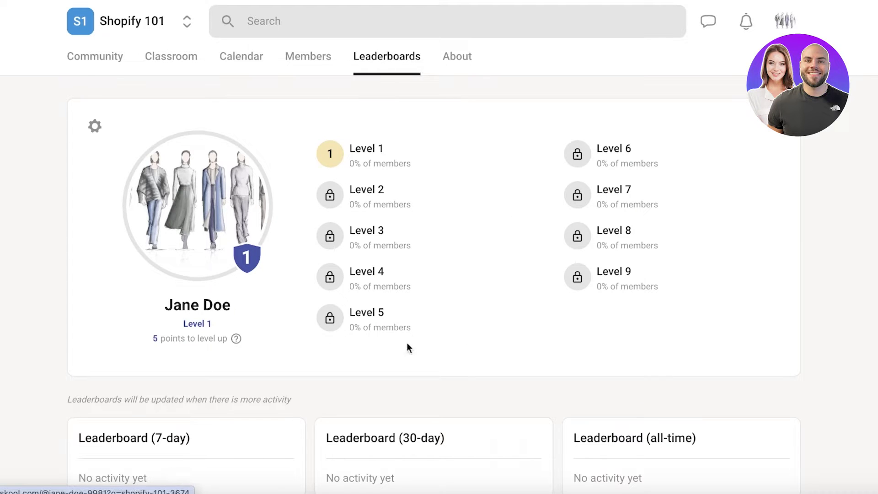
{"action": "left_click", "coordinate": [75, 59]}
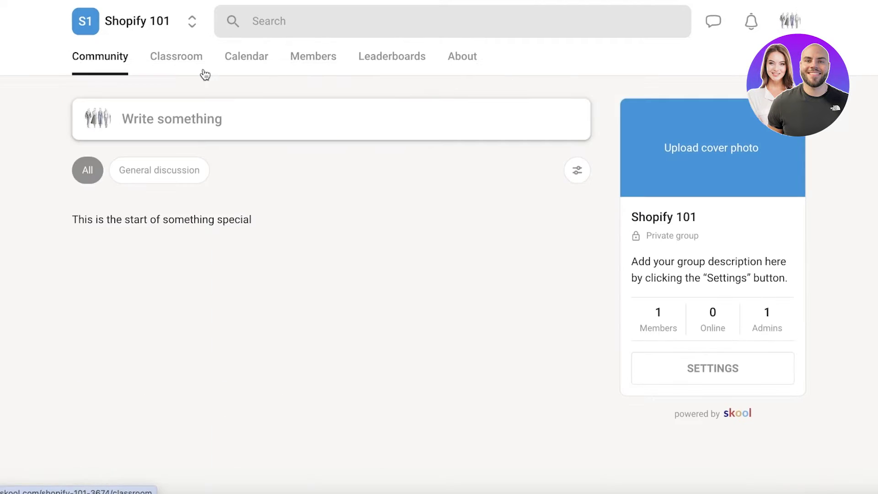
Start a new course 'Shopify 101' described as starting a Shopify store, marketing, cold emails
{"action": "left_click", "coordinate": [183, 55]}
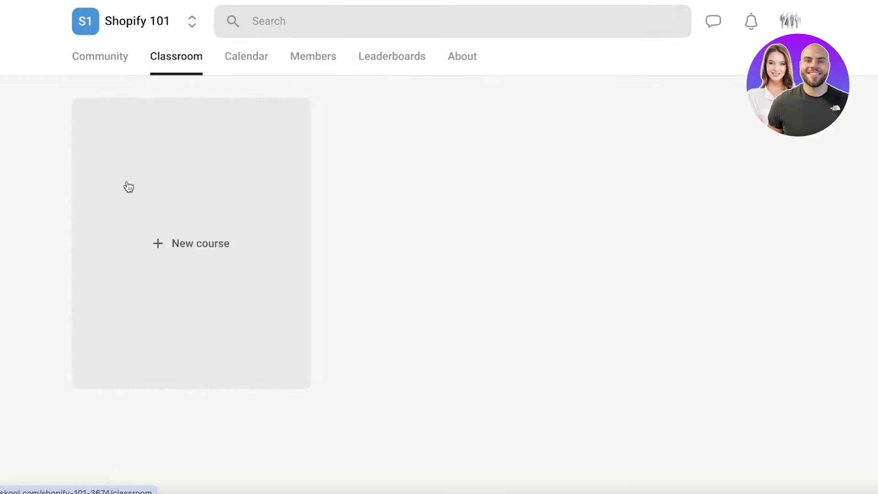
{"action": "left_click", "coordinate": [128, 185]}
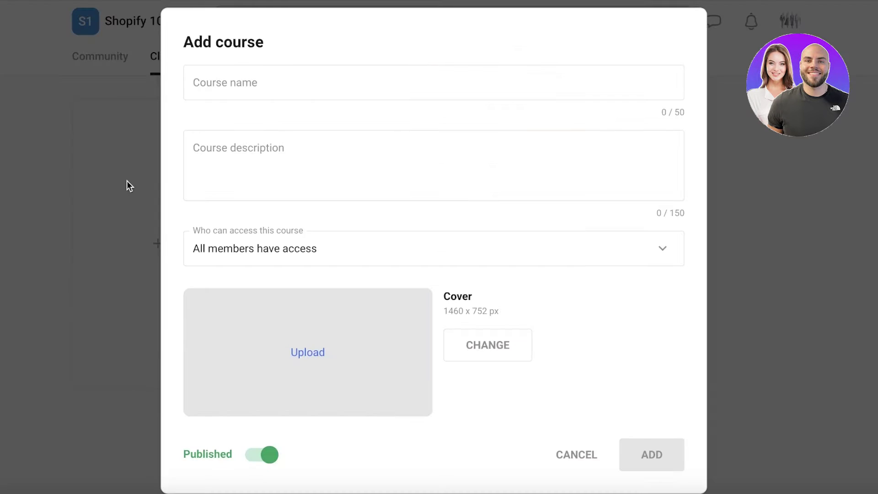
{"action": "left_click", "coordinate": [227, 97]}
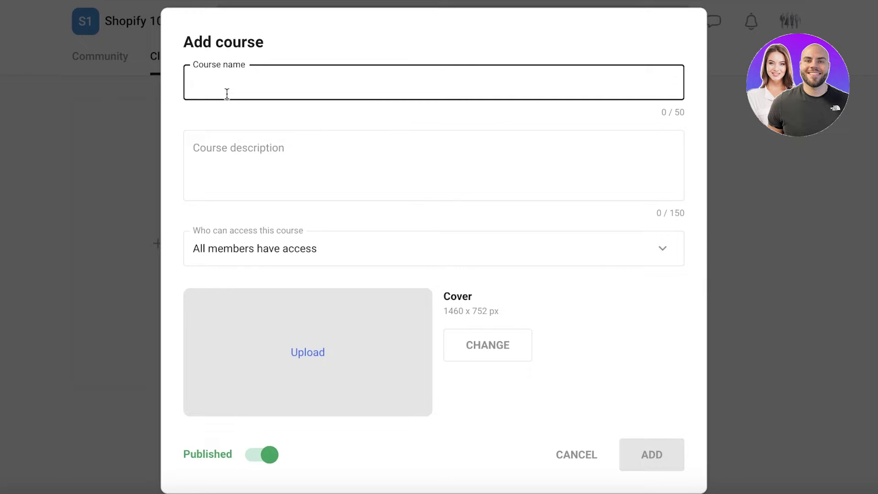
{"action": "type", "text": "Shopify 101"}
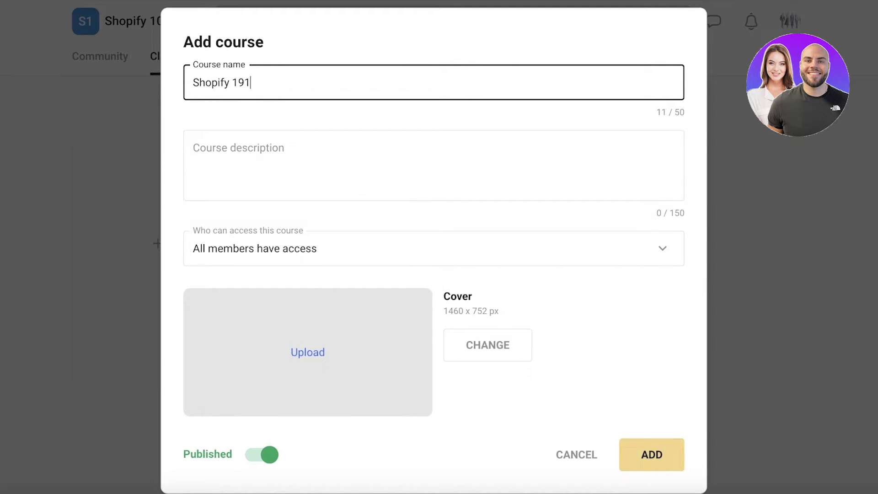
{"action": "key", "text": "BackSpace"}
{"action": "type", "text": "1"}
{"action": "left_click", "coordinate": [245, 142]}
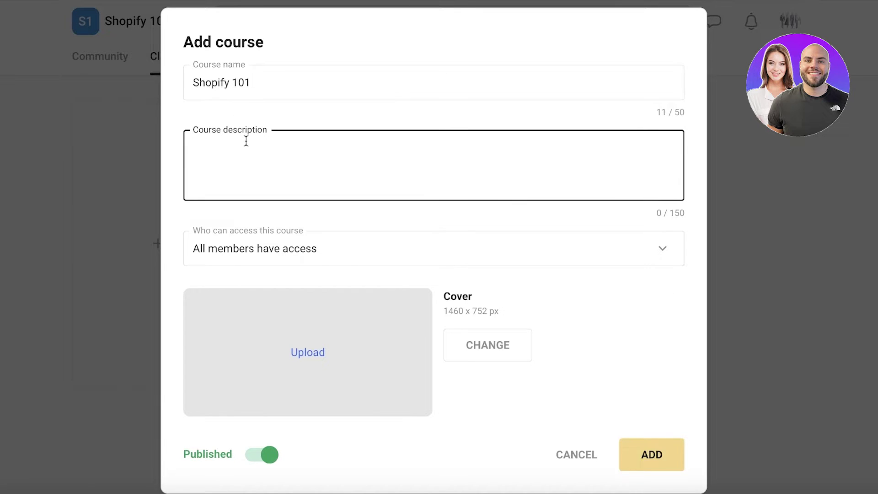
{"action": "type", "text": "-Learn about starting a shopify store"}
{"action": "key", "text": "Return"}
{"action": "type", "text": "-marketing"}
{"action": "key", "text": "Return"}
{"action": "type", "text": "-cold emails"}
Set the course access to 'Only some members have access'
{"action": "left_click", "coordinate": [264, 239]}
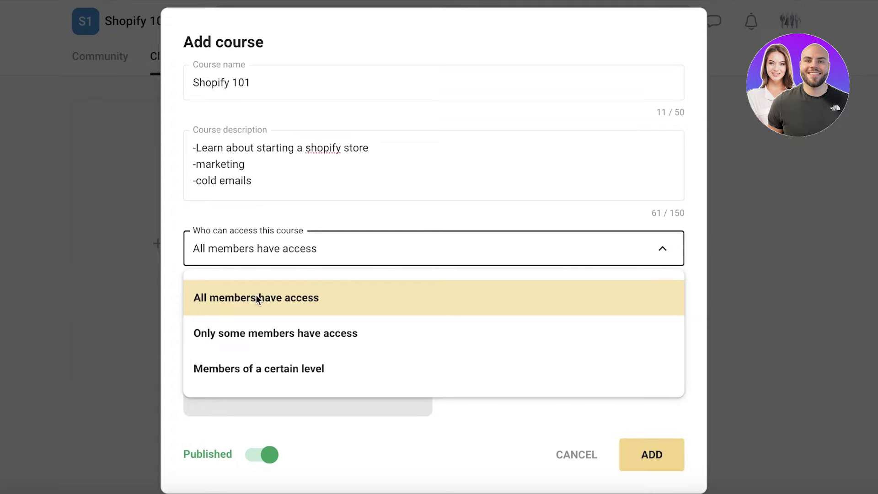
{"action": "left_click", "coordinate": [265, 340]}
{"action": "left_click", "coordinate": [270, 246]}
{"action": "left_click", "coordinate": [251, 367]}
{"action": "left_click", "coordinate": [292, 216]}
{"action": "left_click", "coordinate": [290, 200]}
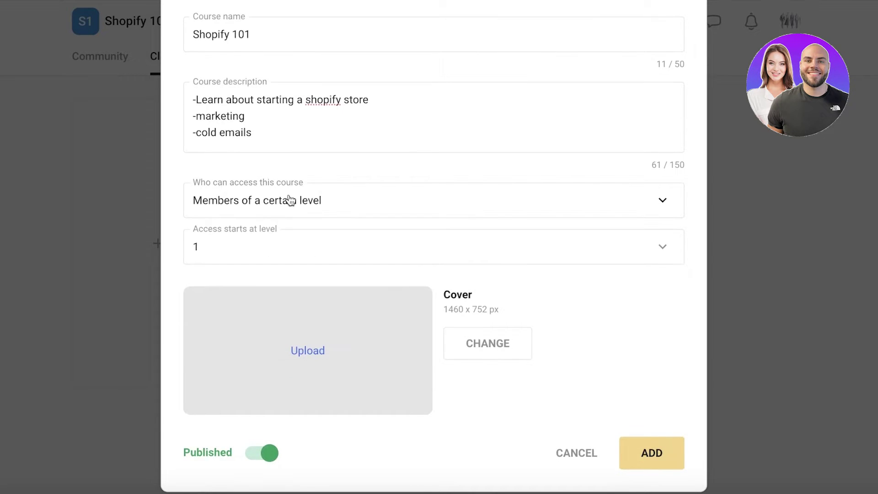
{"action": "left_click", "coordinate": [256, 246]}
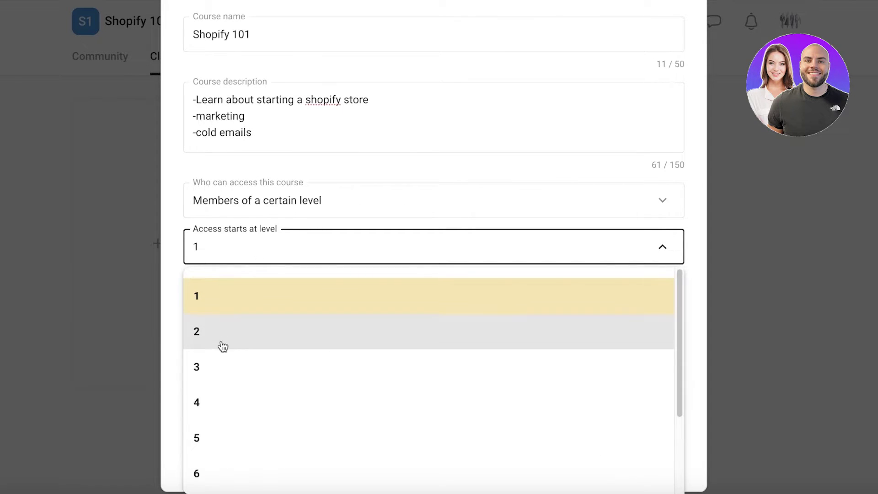
{"action": "left_click", "coordinate": [223, 347]}
{"action": "left_click", "coordinate": [224, 250]}
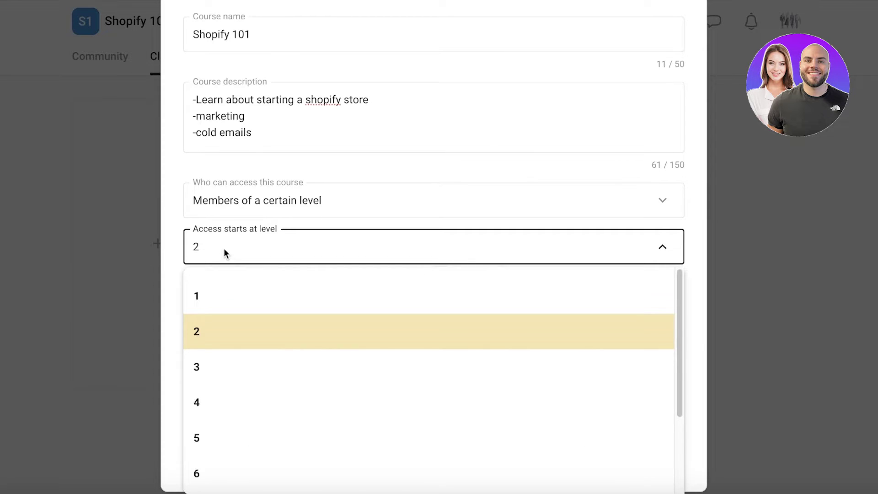
{"action": "left_click", "coordinate": [225, 252]}
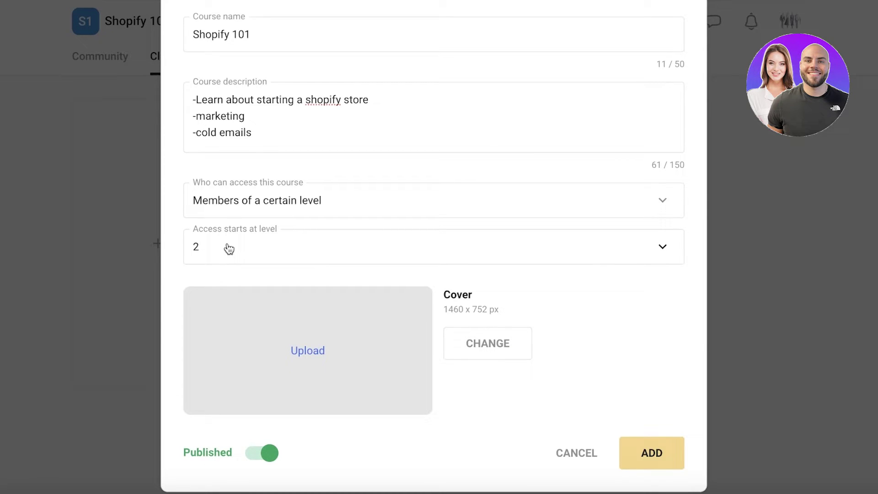
{"action": "left_click", "coordinate": [235, 200]}
{"action": "left_click", "coordinate": [229, 301]}
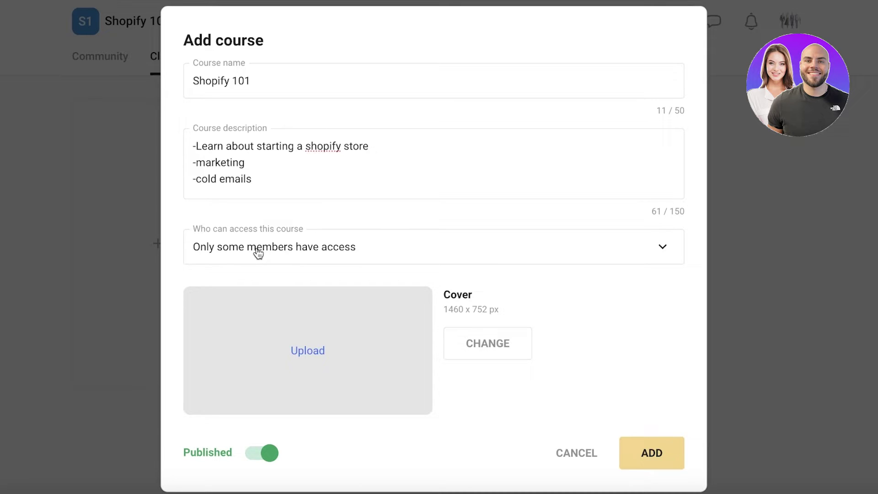
Add the fashion sketches JPG as a zoomed, repositioned cover and create the course
{"action": "left_click", "coordinate": [281, 364]}
{"action": "left_click", "coordinate": [340, 121]}
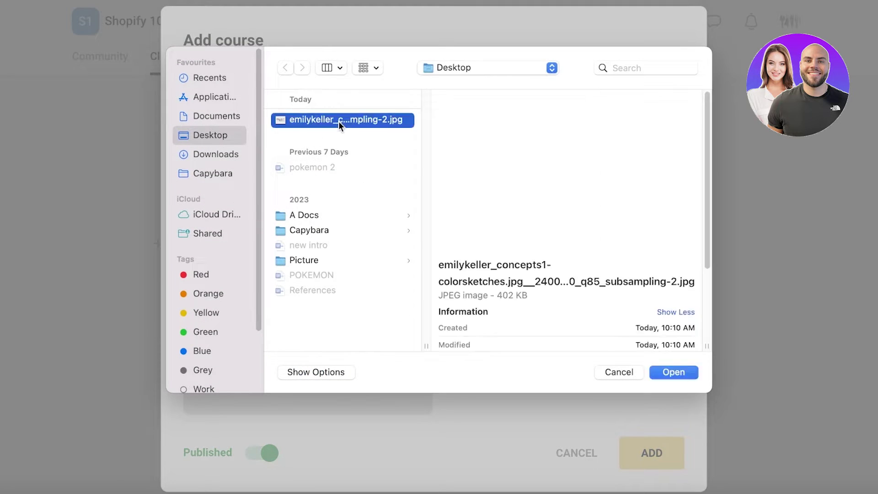
{"action": "left_click", "coordinate": [675, 371]}
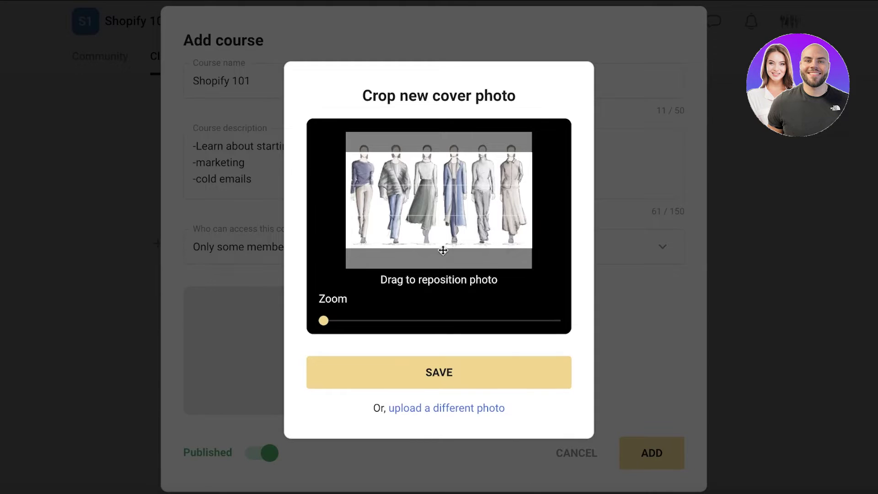
{"action": "left_click_drag", "start_coordinate": [439, 245], "coordinate": [444, 265]}
{"action": "left_click_drag", "start_coordinate": [322, 321], "coordinate": [439, 321]}
{"action": "left_click_drag", "start_coordinate": [411, 257], "coordinate": [410, 284]}
{"action": "left_click", "coordinate": [412, 375]}
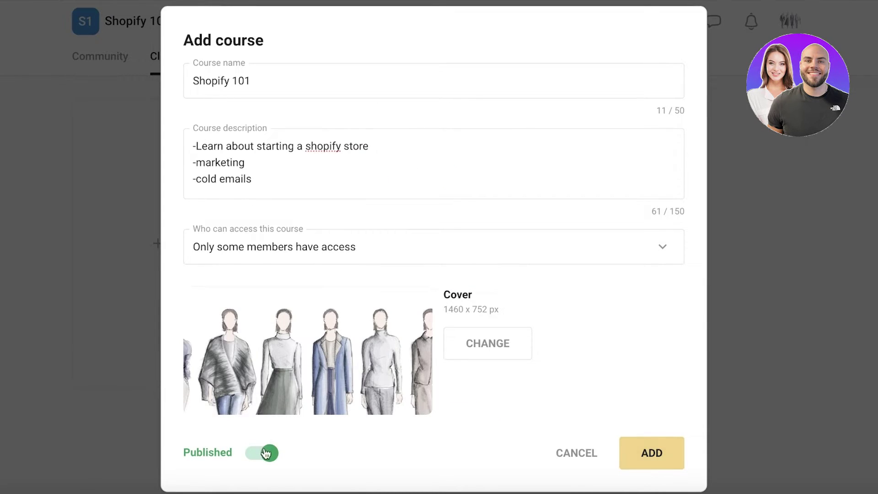
{"action": "left_click", "coordinate": [654, 450]}
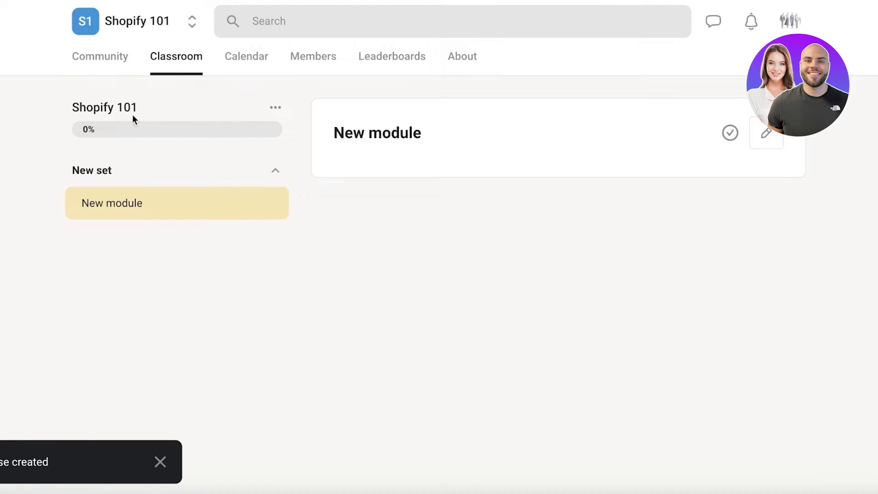
Rename the New module in the first set to 'Into'
{"action": "left_click", "coordinate": [276, 112]}
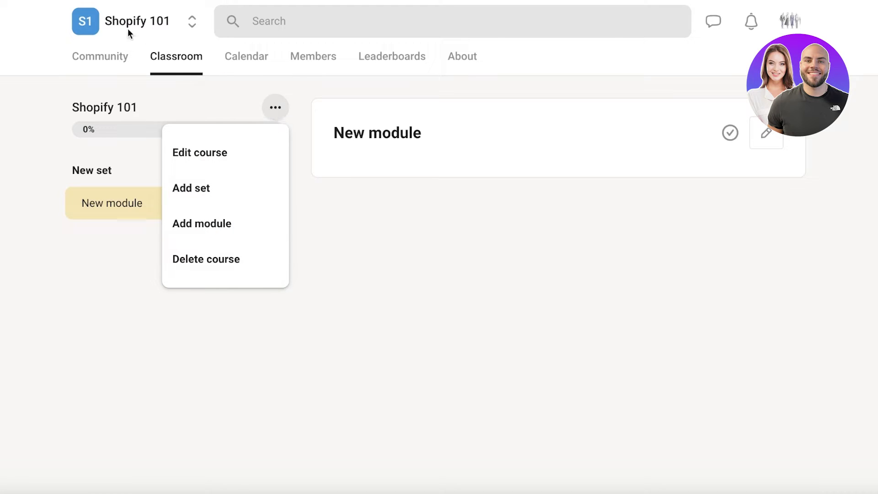
{"action": "left_click", "coordinate": [2, 191]}
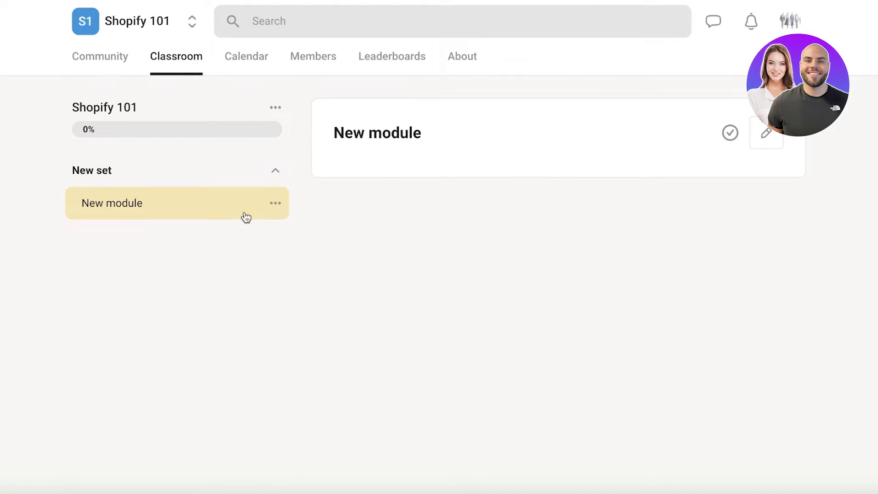
{"action": "double_click", "coordinate": [384, 132]}
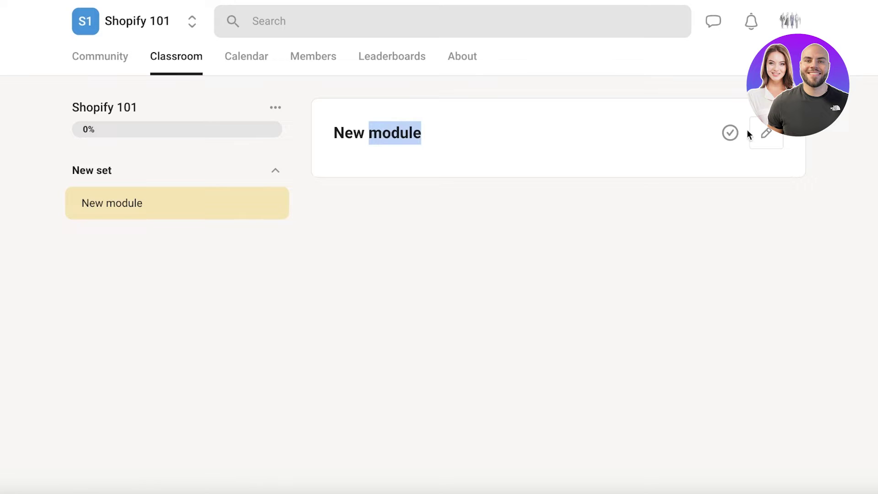
{"action": "left_click", "coordinate": [766, 132]}
{"action": "left_click", "coordinate": [638, 137]}
{"action": "key", "text": "ctrl+shift+Left"}
{"action": "key", "text": "ctrl+shift+Left"}
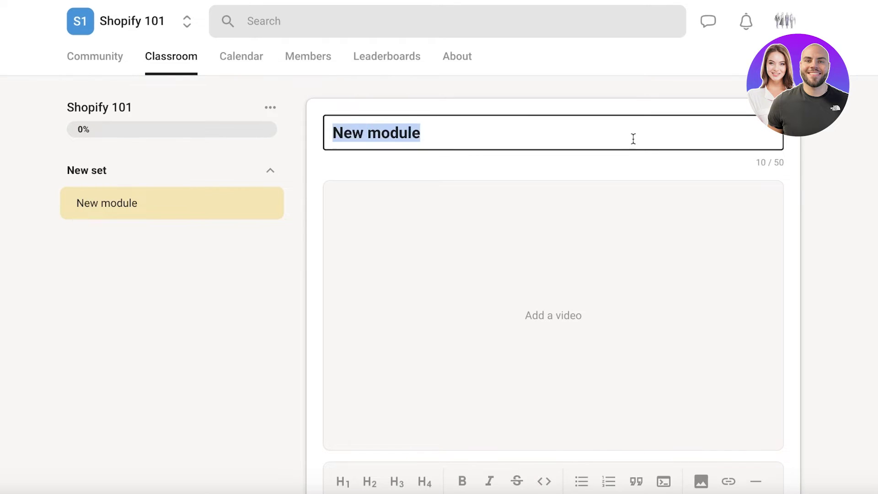
{"action": "type", "text": "Into"}
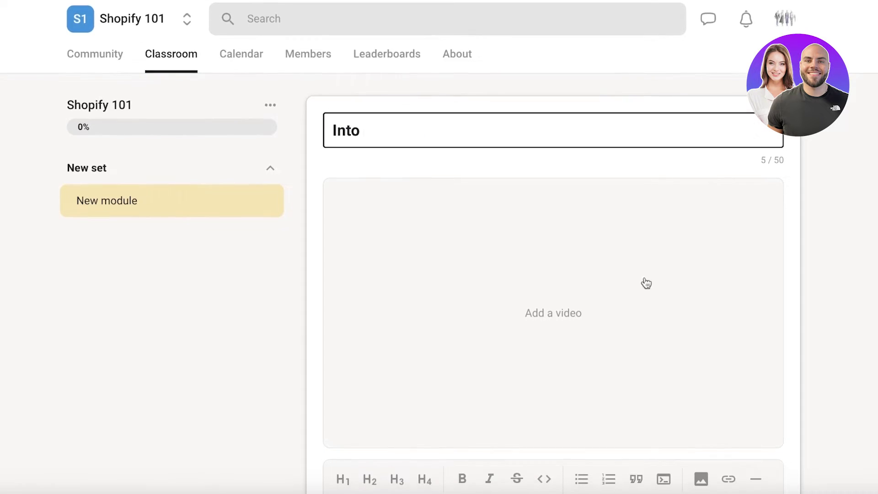
{"action": "scroll", "coordinate": [731, 288], "scroll_direction": "down", "scroll_amount": 3}
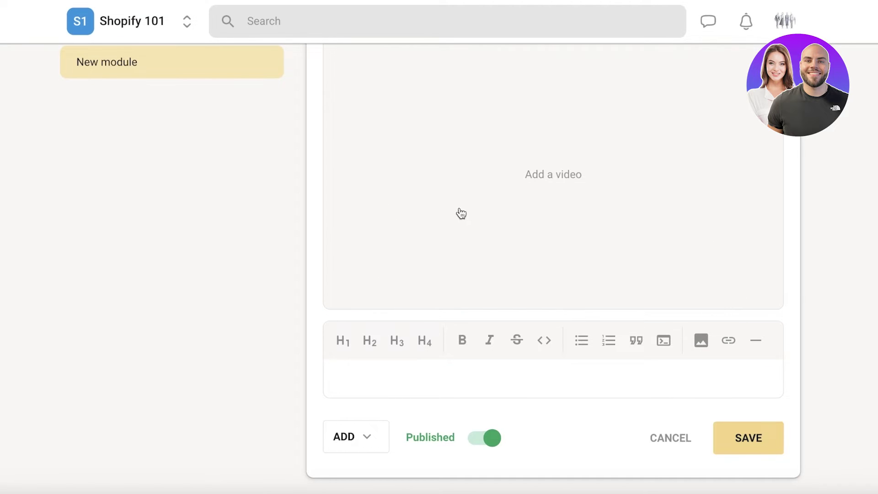
{"action": "scroll", "coordinate": [461, 211], "scroll_direction": "up", "scroll_amount": 1}
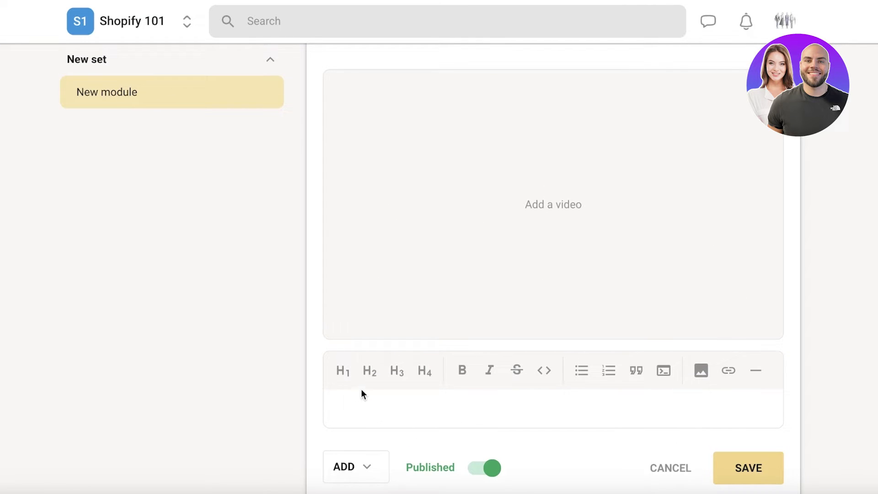
Give the Into module three placeholder description lines ('-V.-', '.0.', '.') and save it
{"action": "left_click", "coordinate": [364, 405]}
{"action": "type", "text": "-V"}
{"action": "type", "text": ".-"}
{"action": "key", "text": "Return"}
{"action": "type", "text": ".0."}
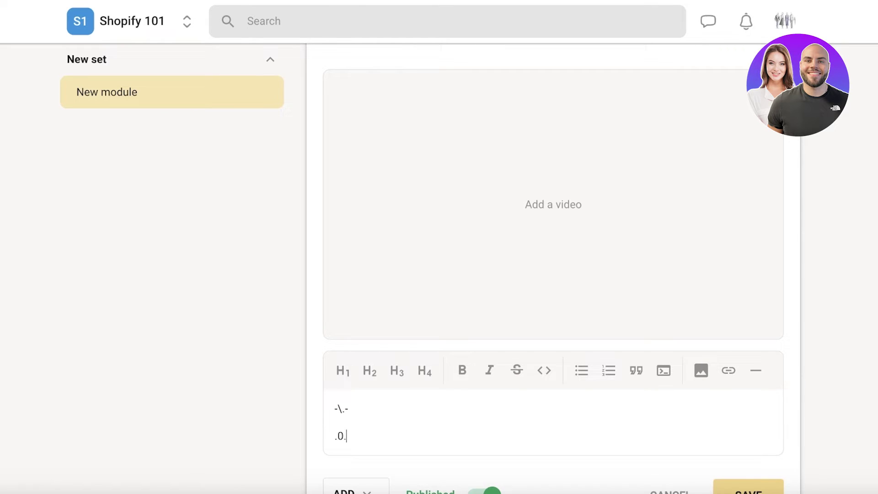
{"action": "key", "text": "Return"}
{"action": "type", "text": "."}
{"action": "scroll", "coordinate": [704, 263], "scroll_direction": "down", "scroll_amount": 2}
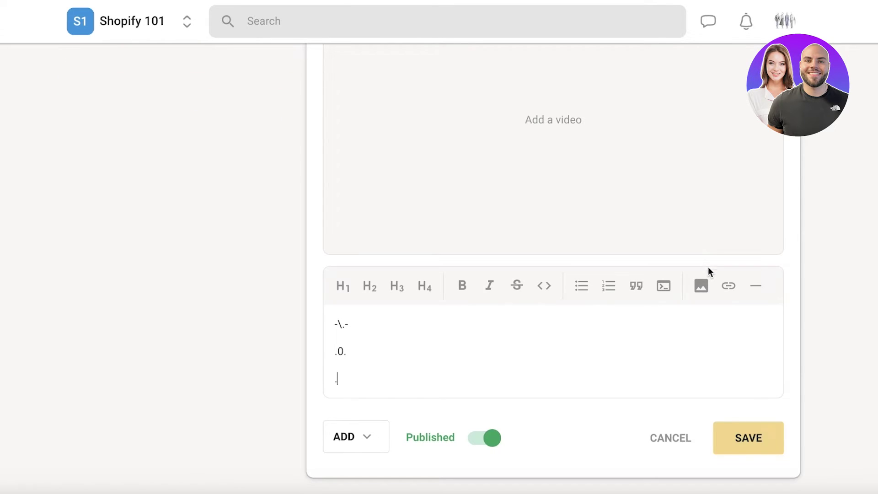
{"action": "left_click", "coordinate": [742, 439]}
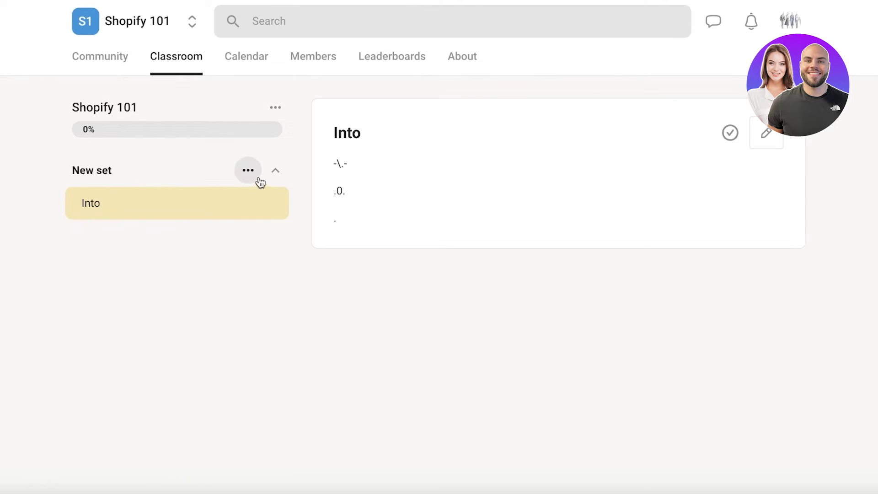
Rename the course's first set from 'New set' to 'Intro'
{"action": "left_click", "coordinate": [249, 179]}
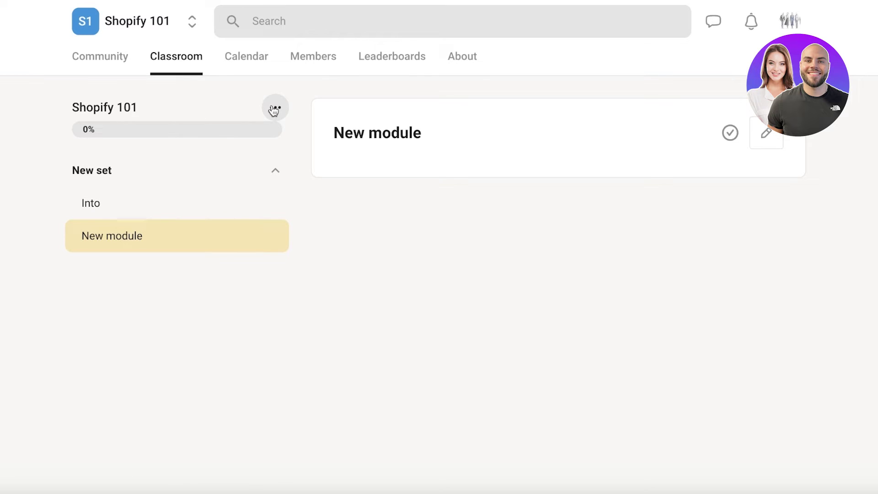
{"action": "left_click", "coordinate": [75, 173]}
{"action": "left_click", "coordinate": [249, 178]}
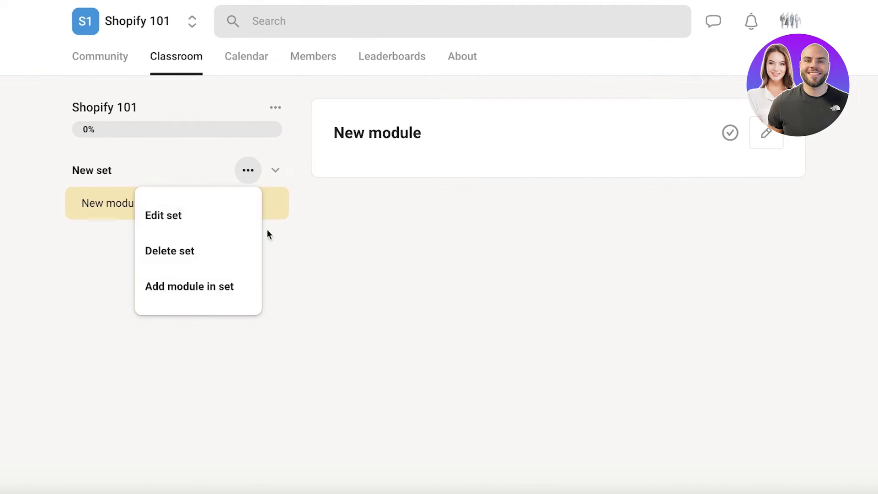
{"action": "left_click", "coordinate": [188, 218]}
{"action": "triple_click", "coordinate": [397, 231]}
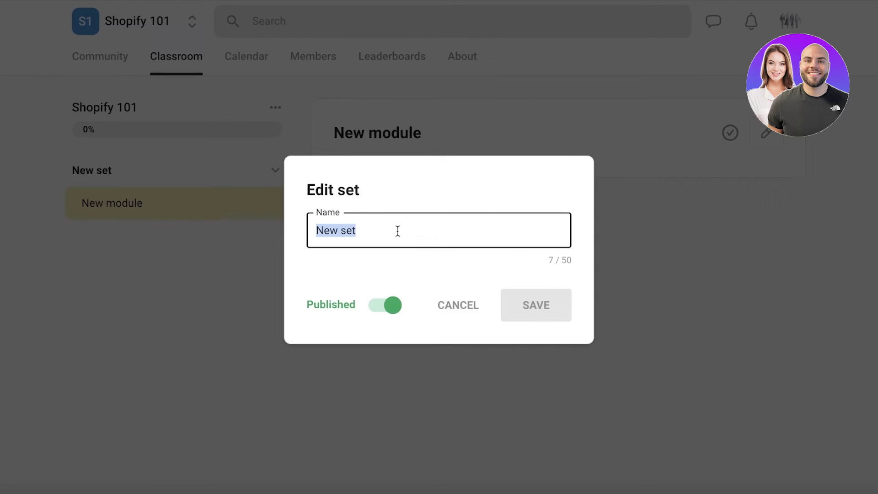
{"action": "type", "text": "Intro"}
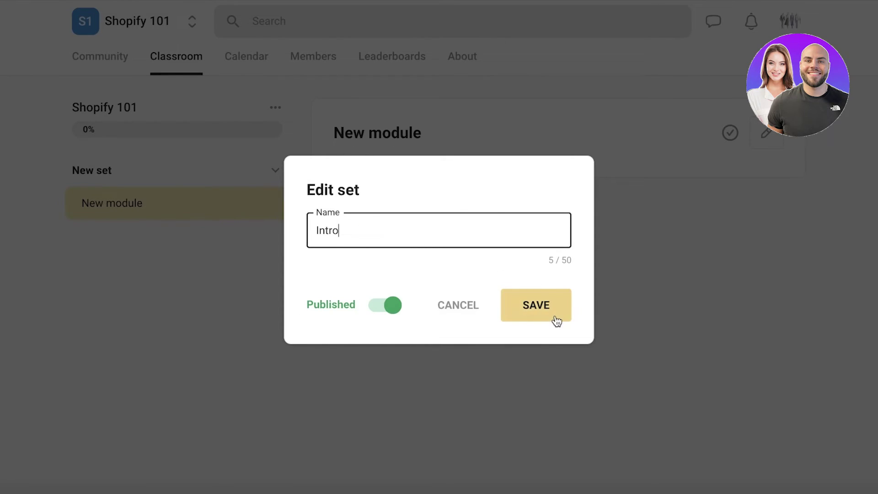
{"action": "left_click", "coordinate": [555, 317]}
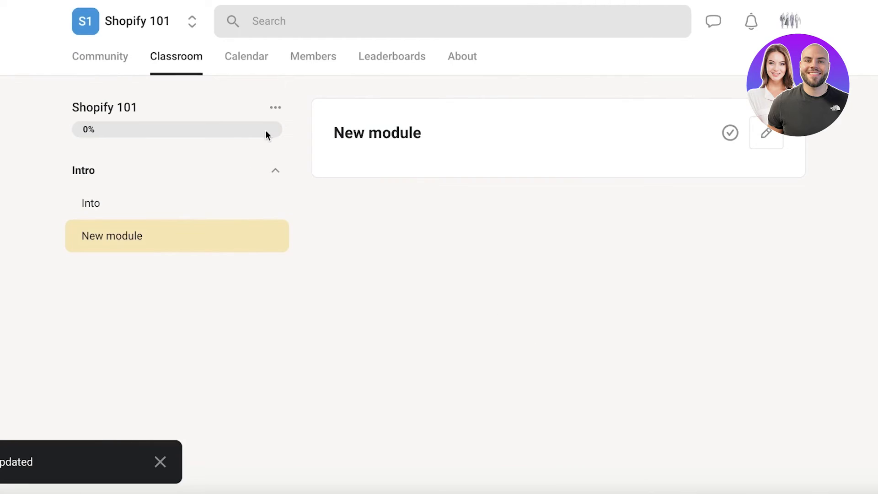
{"action": "left_click", "coordinate": [277, 109]}
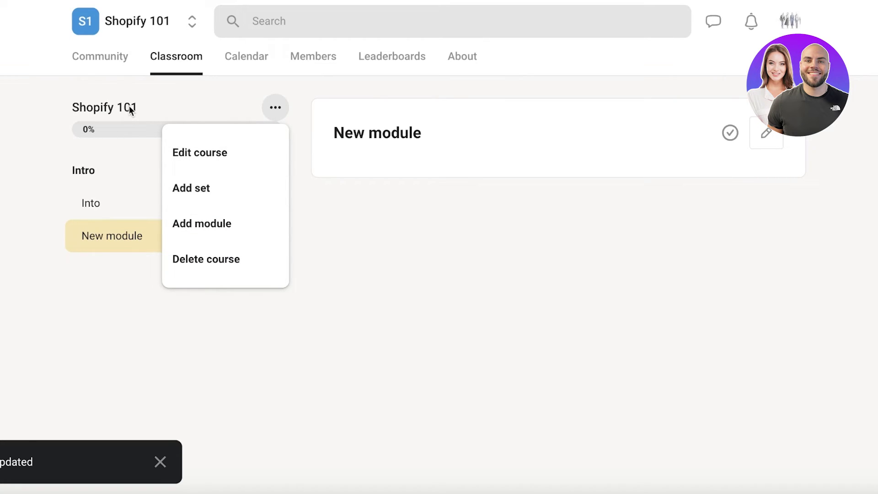
Add a second course set named 'Marketing with Ads' and expand it
{"action": "left_click", "coordinate": [192, 188]}
{"action": "left_click", "coordinate": [368, 213]}
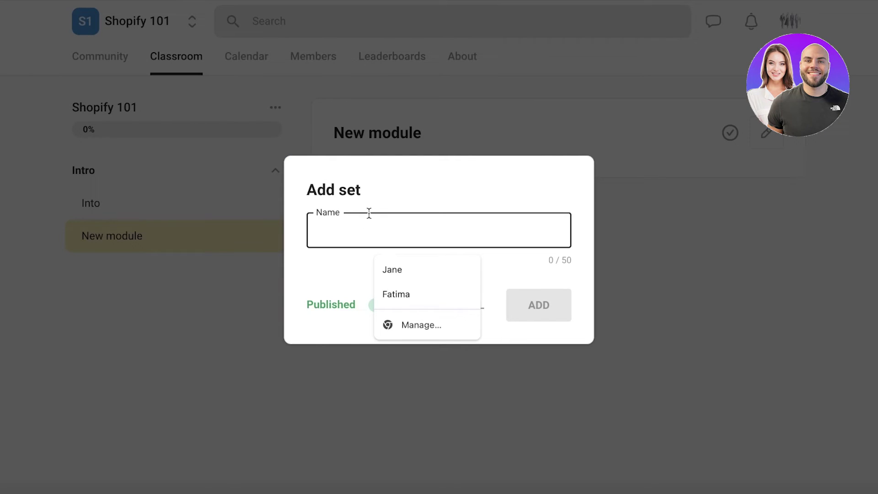
{"action": "type", "text": "A"}
{"action": "key", "text": "BackSpace"}
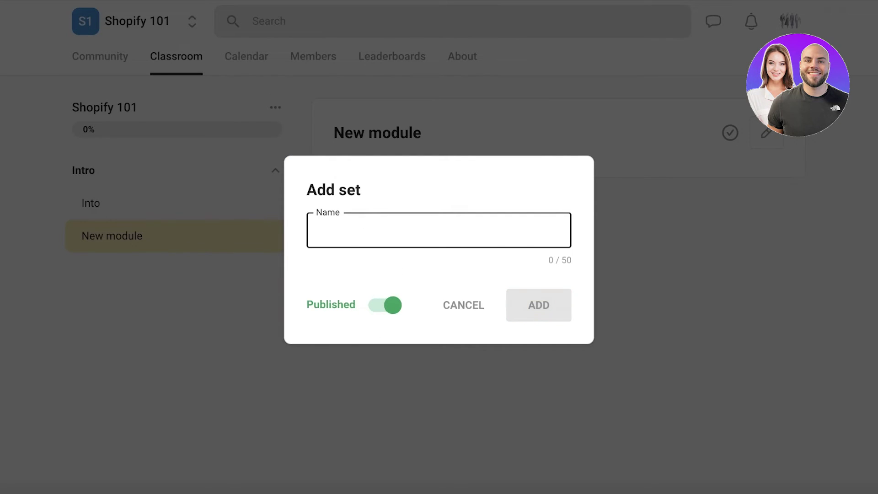
{"action": "type", "text": "Marketi"}
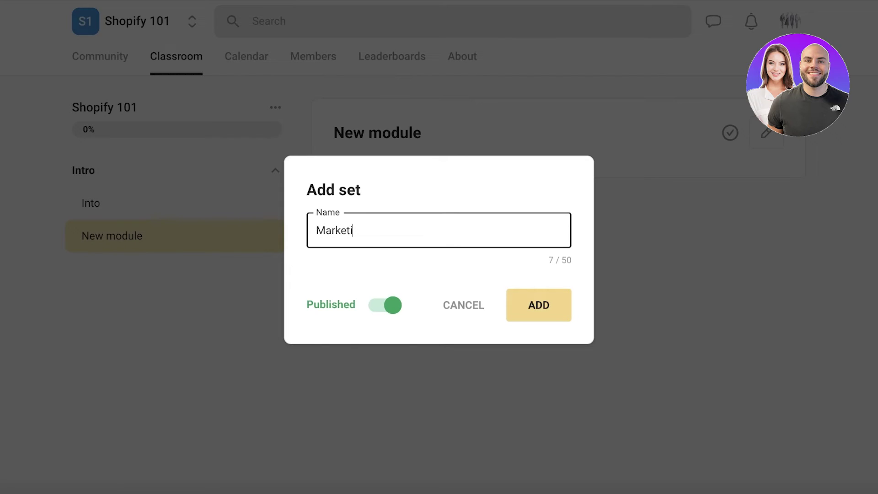
{"action": "type", "text": "ng wit  Ads"}
{"action": "left_click", "coordinate": [520, 310]}
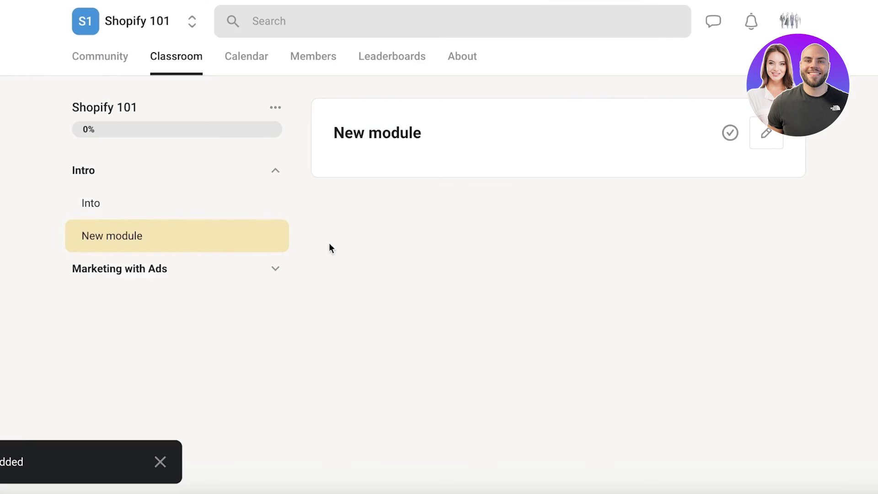
{"action": "left_click", "coordinate": [84, 274]}
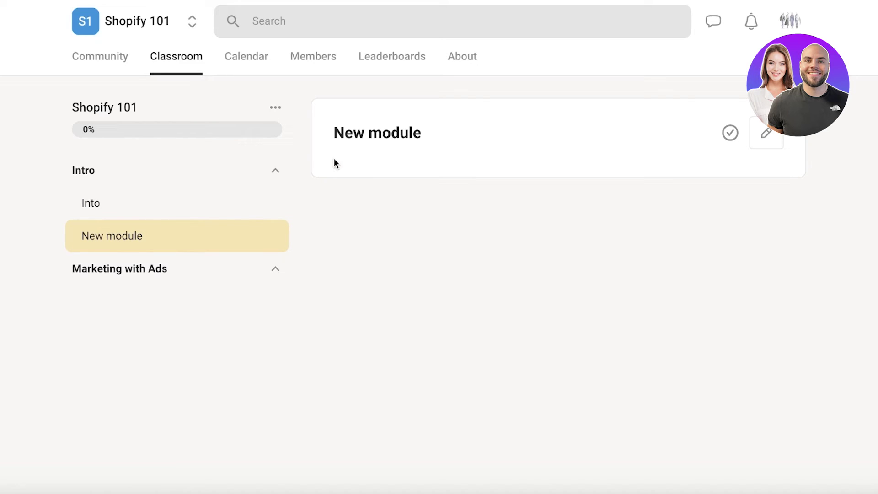
View the community calendar's February 2024 month, briefly checking Classroom in between
{"action": "left_click", "coordinate": [260, 61]}
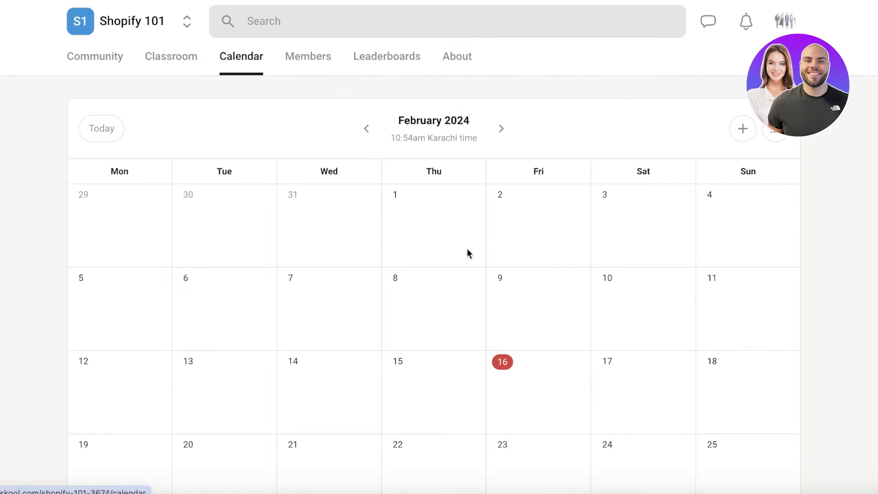
{"action": "scroll", "coordinate": [482, 266], "scroll_direction": "down", "scroll_amount": 1}
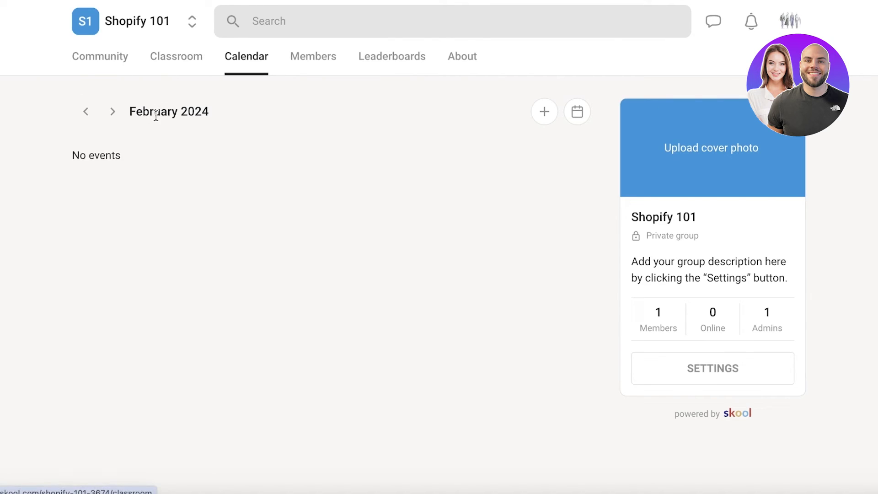
{"action": "left_click", "coordinate": [185, 64]}
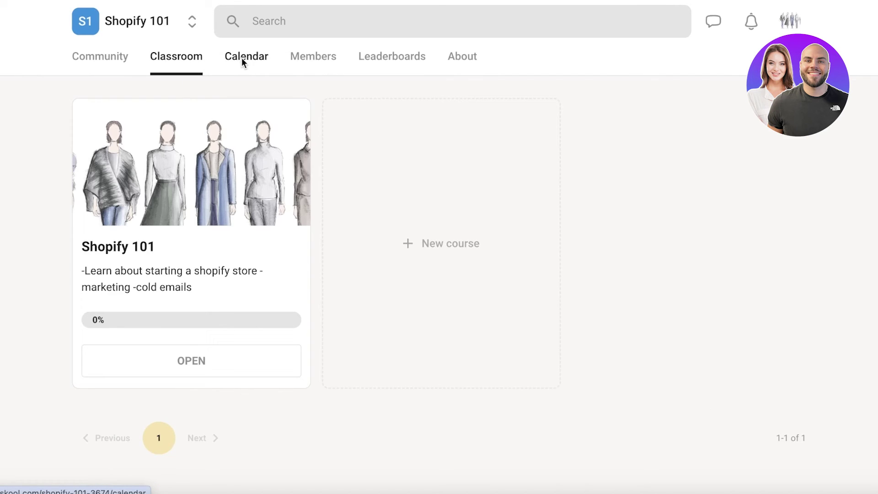
{"action": "left_click", "coordinate": [242, 58]}
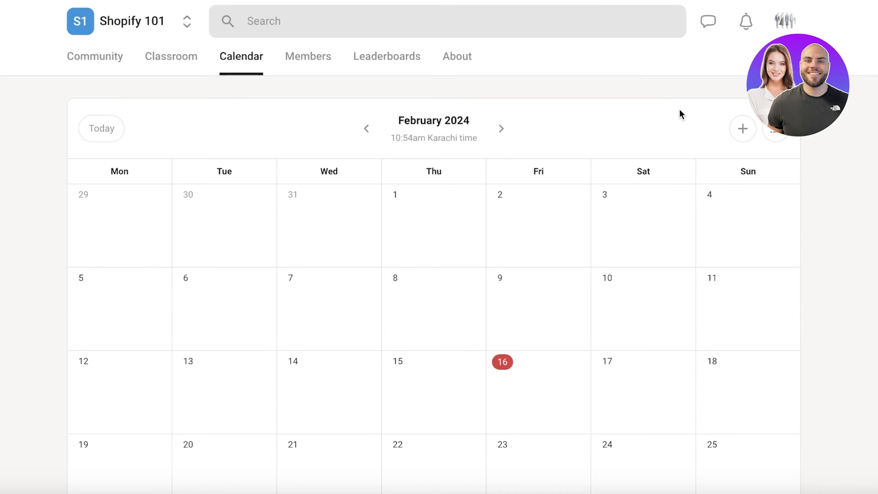
Open a new calendar event form, look at its location choices, then cancel it
{"action": "left_click", "coordinate": [744, 128]}
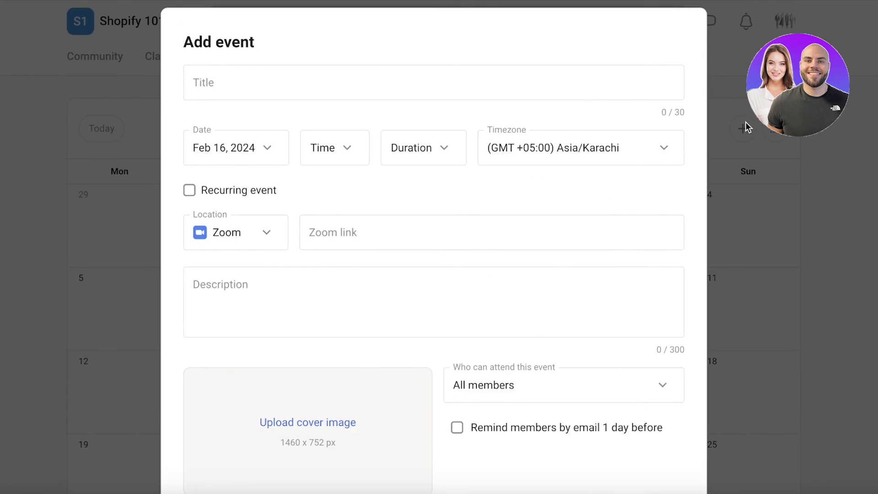
{"action": "left_click", "coordinate": [362, 69]}
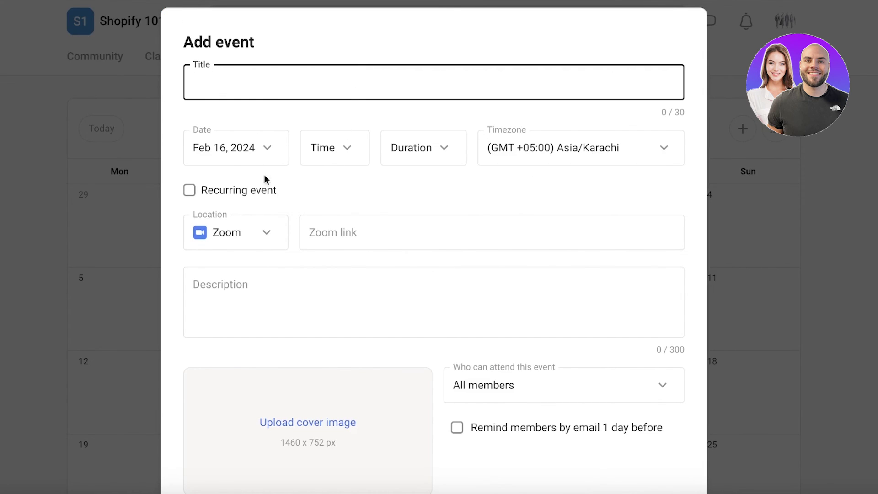
{"action": "scroll", "coordinate": [379, 284], "scroll_direction": "down", "scroll_amount": 1}
{"action": "scroll", "coordinate": [379, 284], "scroll_direction": "down", "scroll_amount": 1}
{"action": "left_click", "coordinate": [232, 155]}
{"action": "left_click", "coordinate": [579, 454]}
{"action": "left_click", "coordinate": [579, 453]}
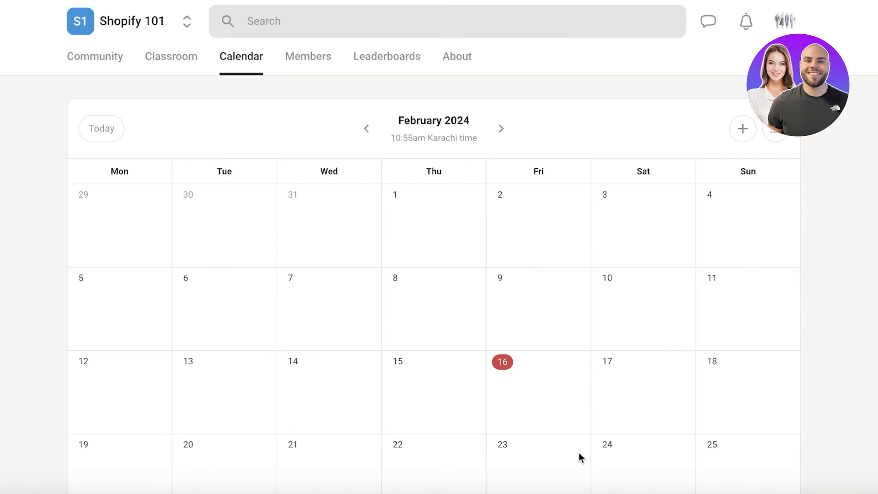
Return to the Shopify 101 community feed via the S1 logo
{"action": "left_click", "coordinate": [77, 27]}
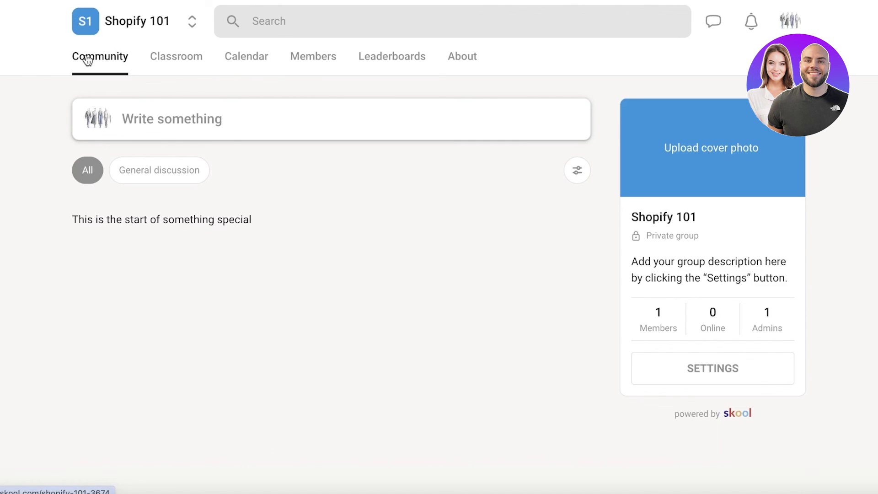